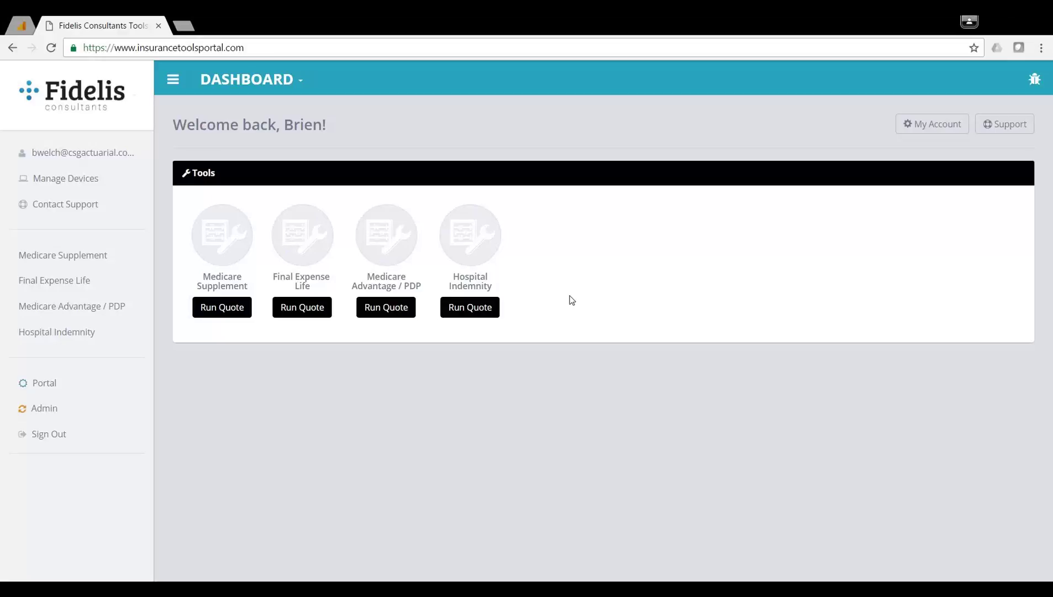
Start a Medicare Supplement quote and enter ZIP 68135 (Omaha, NE, Douglas county).
left_click(213, 315)
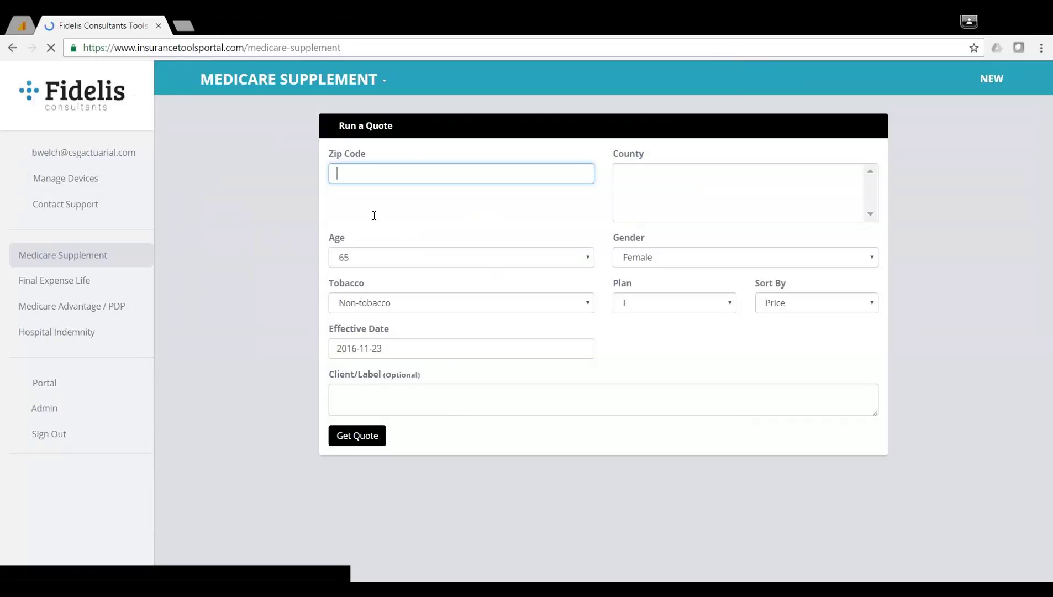
type("68135")
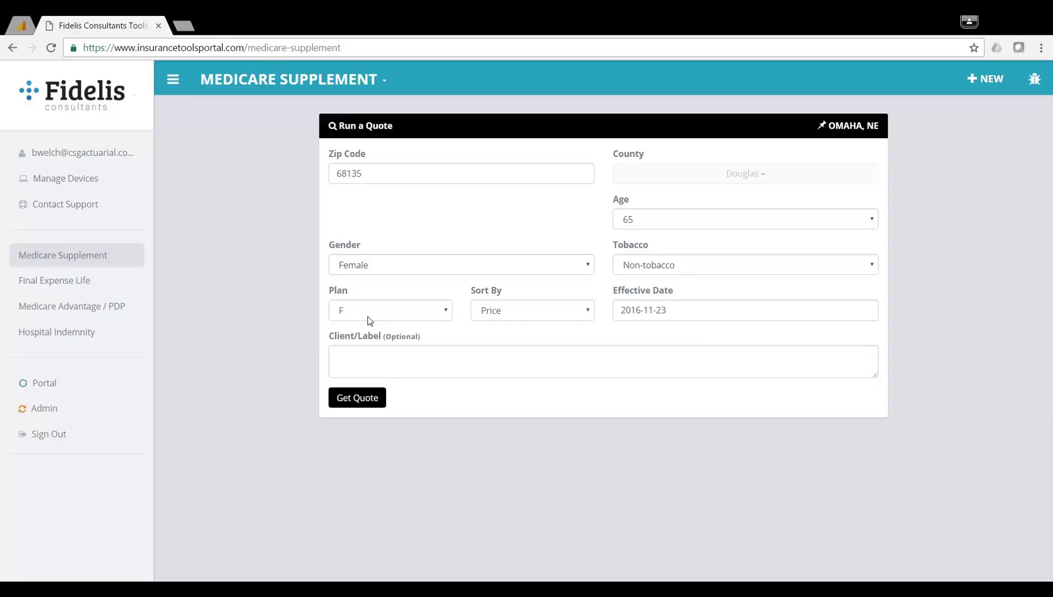
Run the Plan F quote for 68135, listing Aetna first at $128.03/mo.
left_click(368, 409)
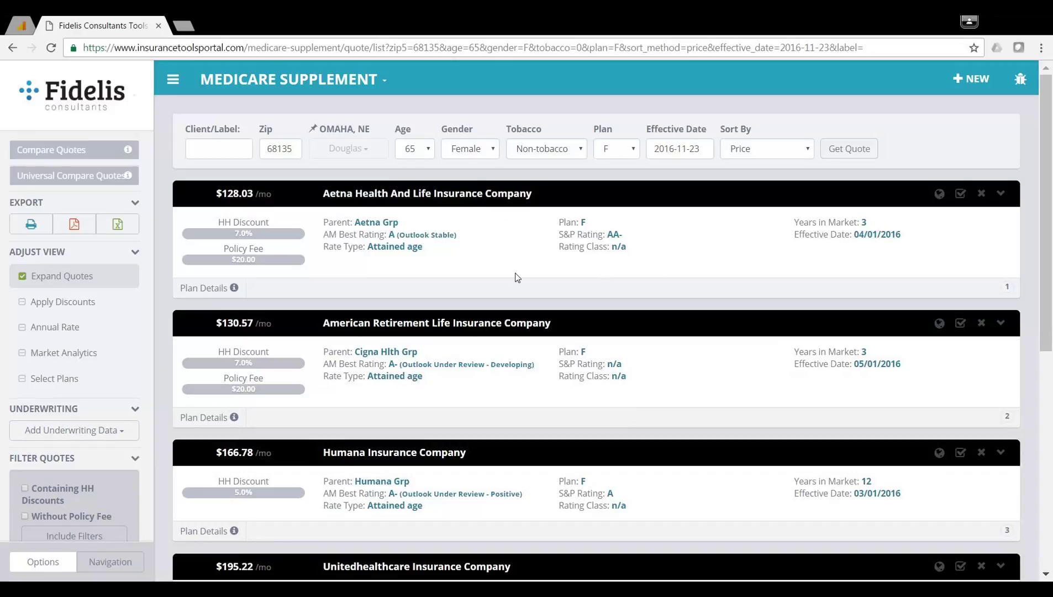
left_click(231, 289)
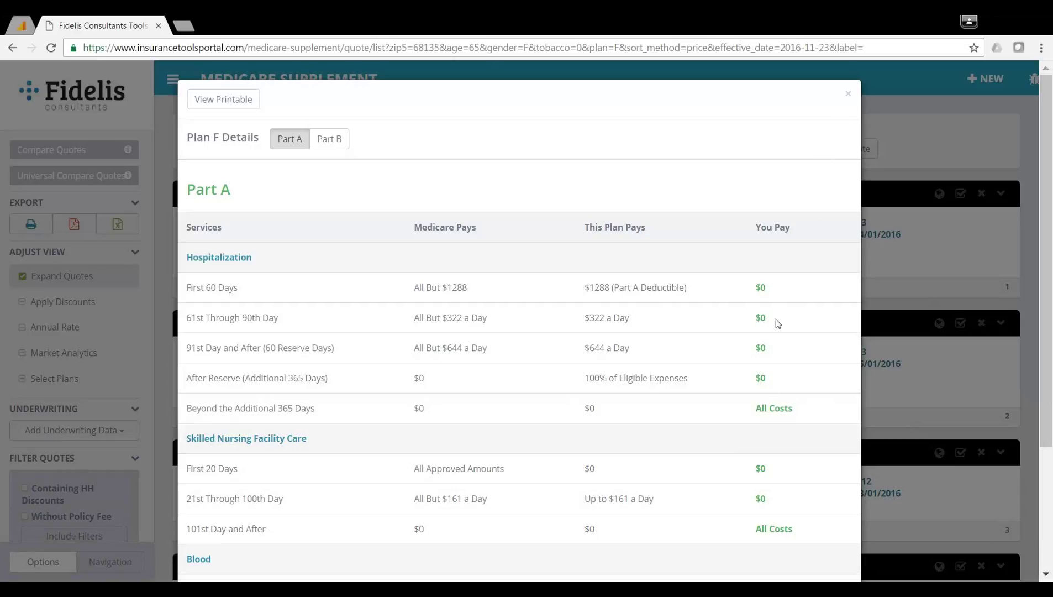
left_click(848, 94)
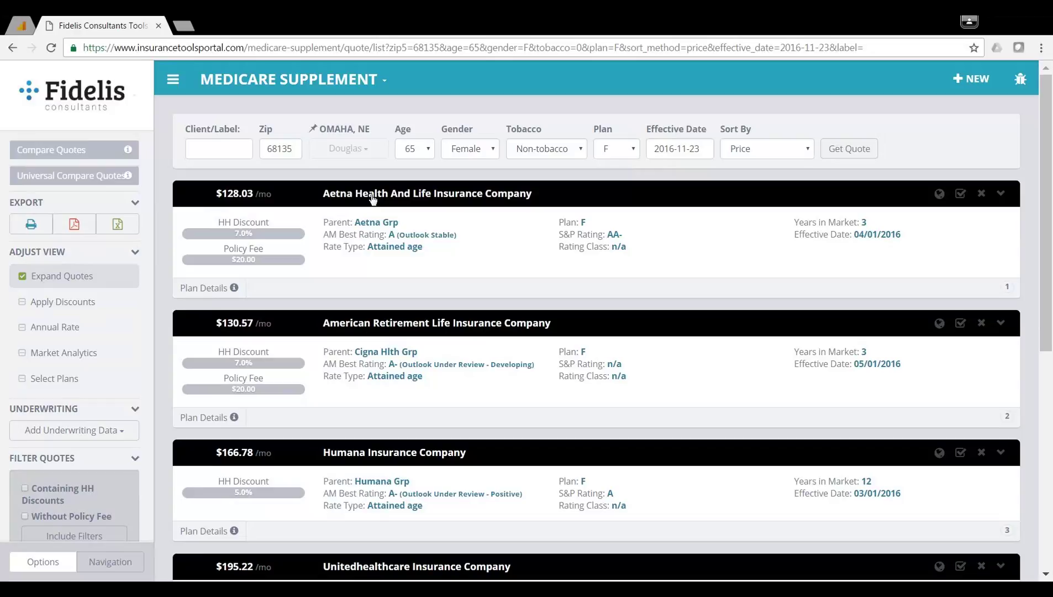
left_click(362, 329)
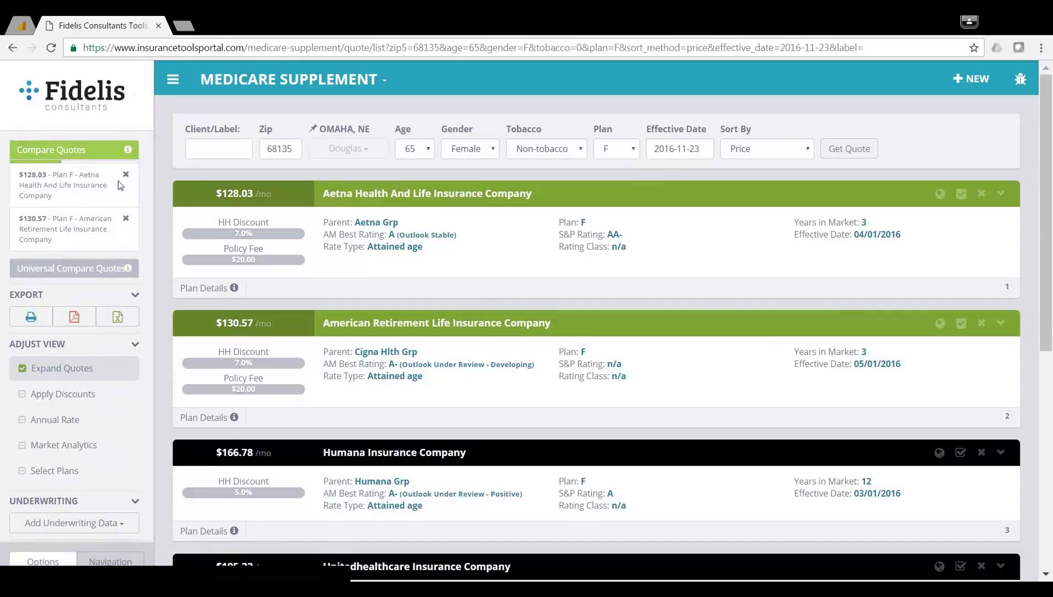
left_click(385, 201)
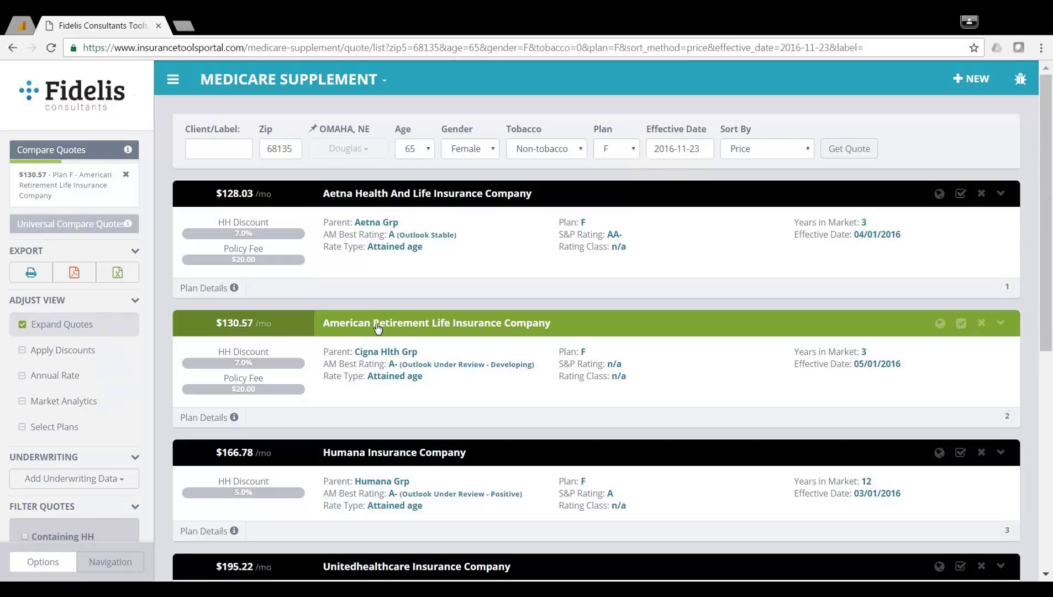
left_click(378, 327)
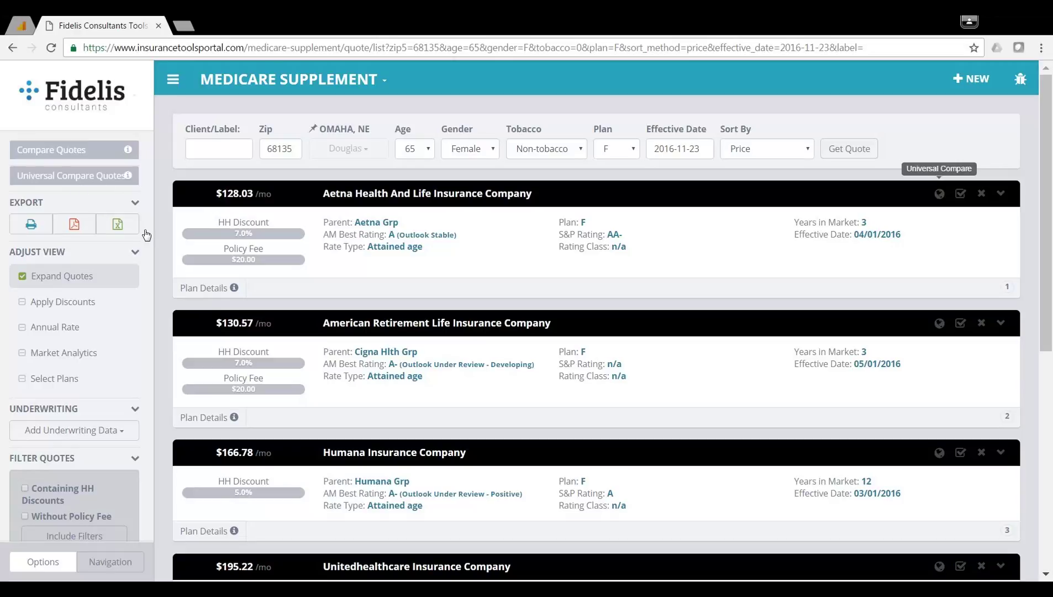
left_click(331, 267)
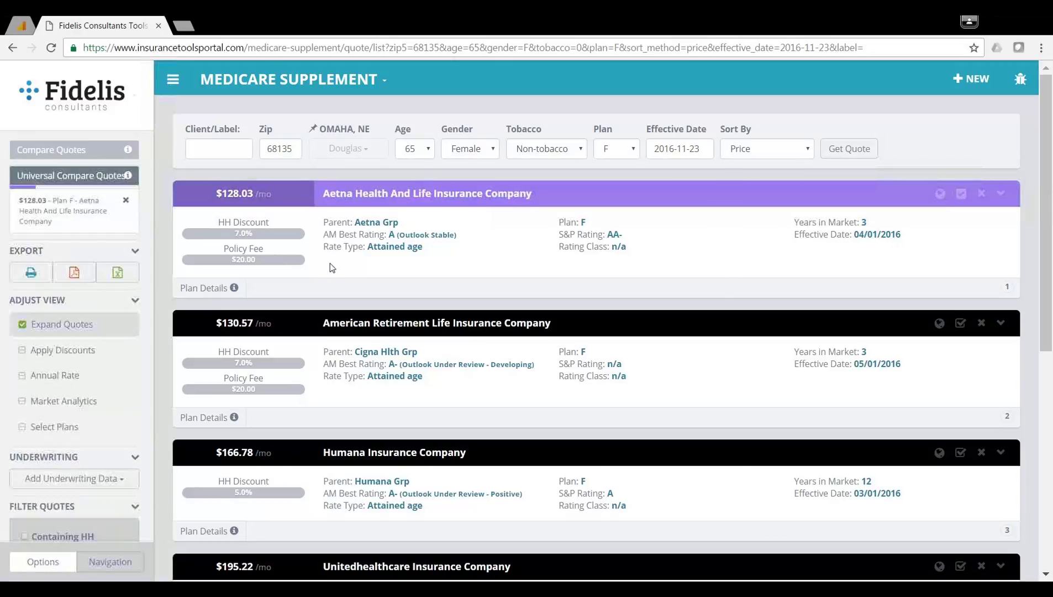
left_click(942, 198)
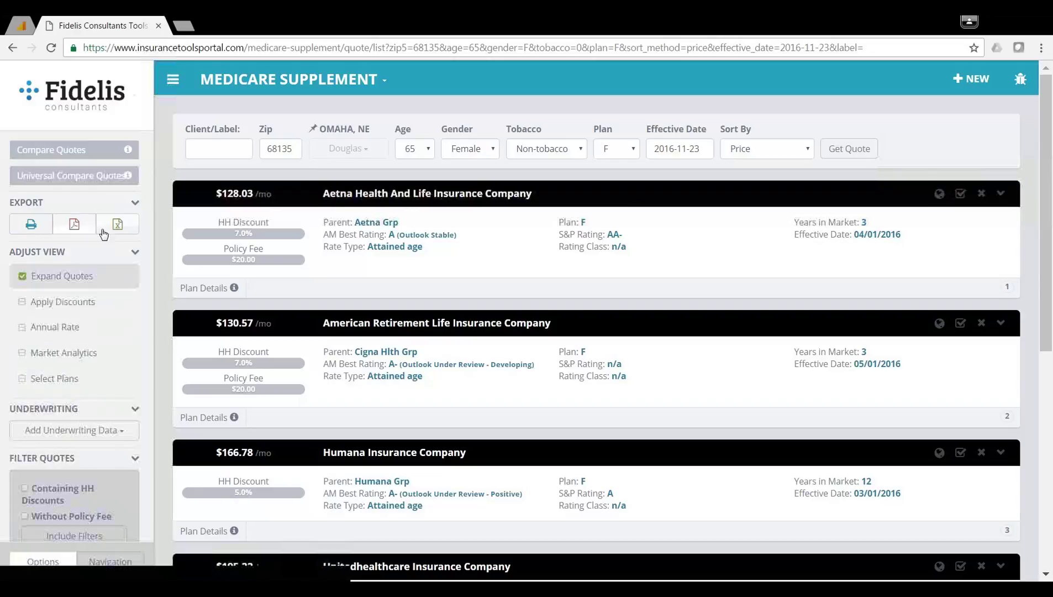
left_click(30, 228)
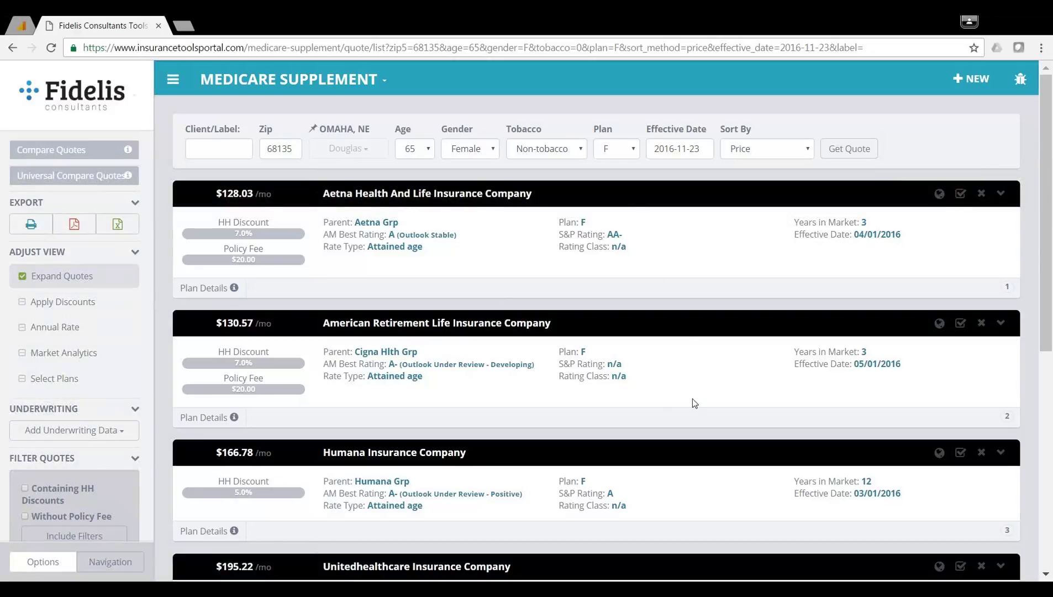
left_click(75, 230)
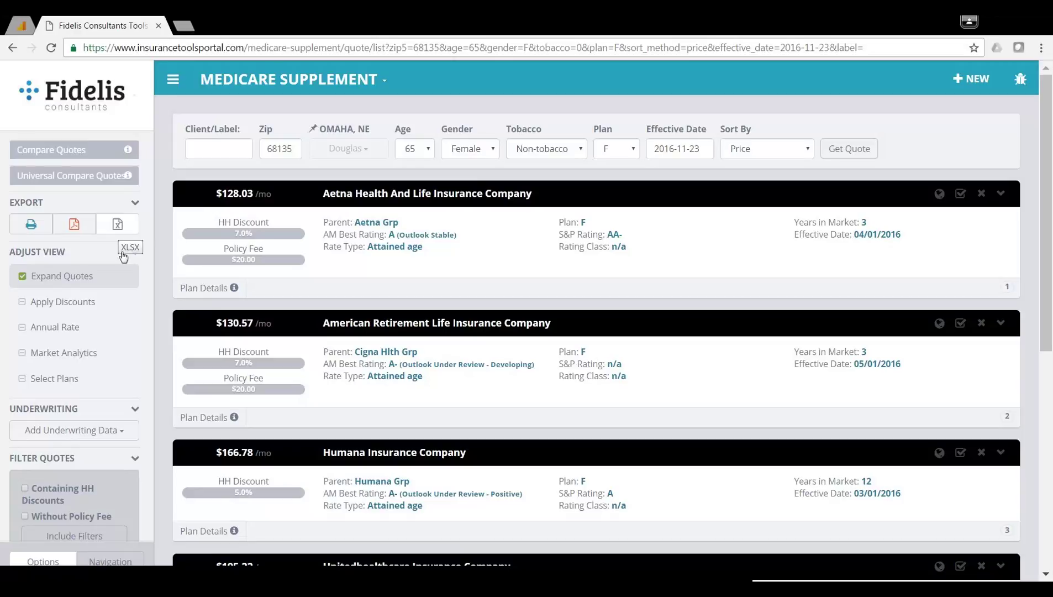
left_click(124, 227)
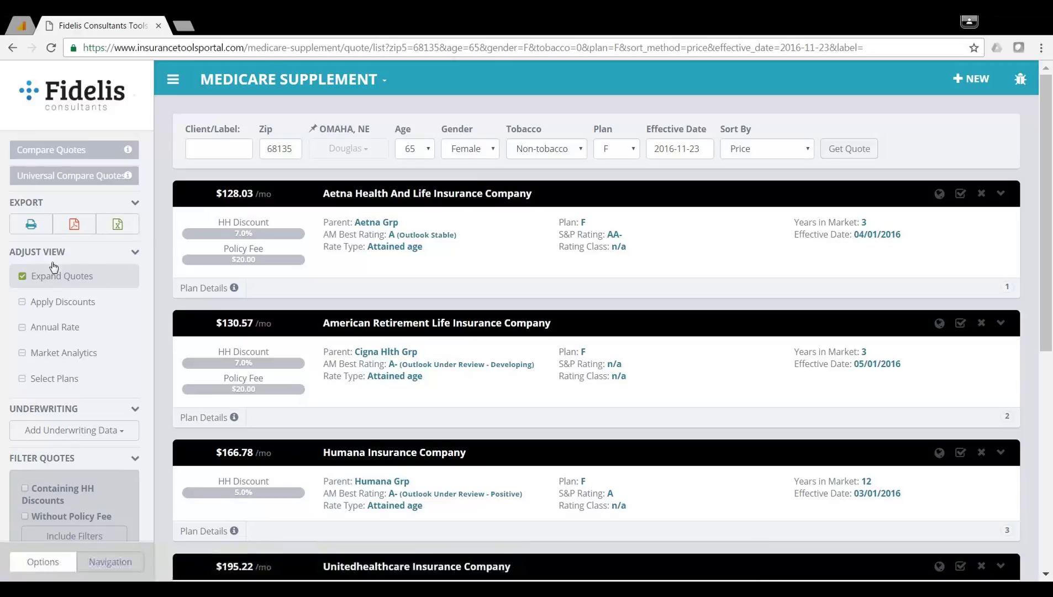
left_click(78, 284)
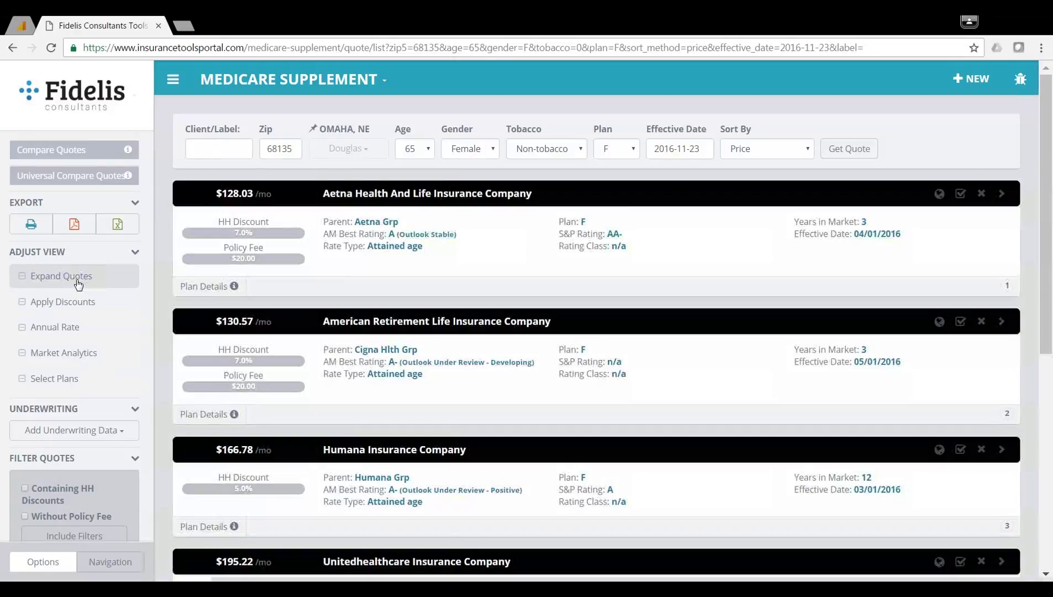
left_click(80, 283)
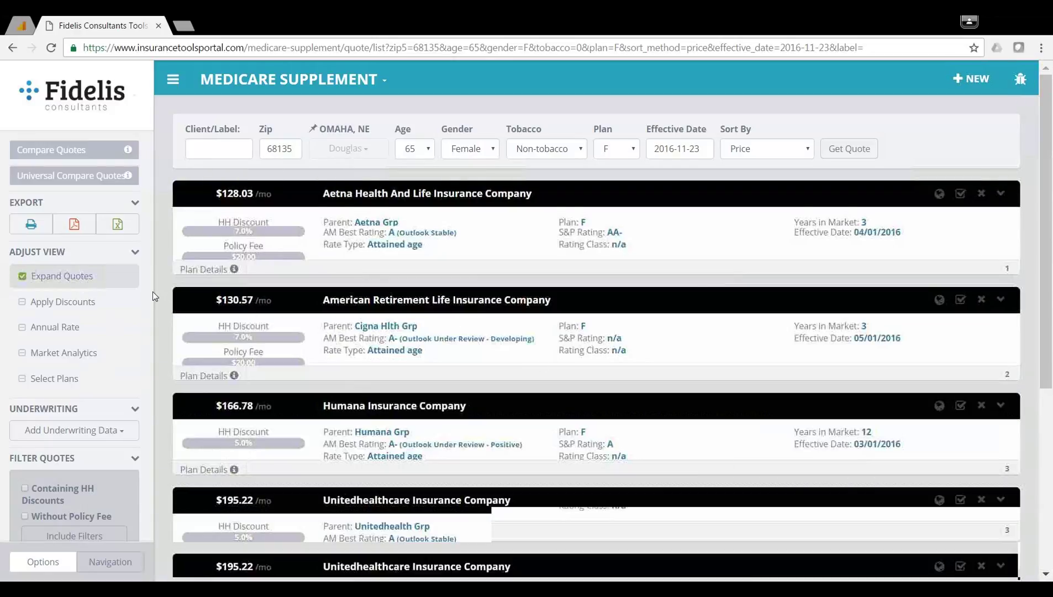
left_click(101, 286)
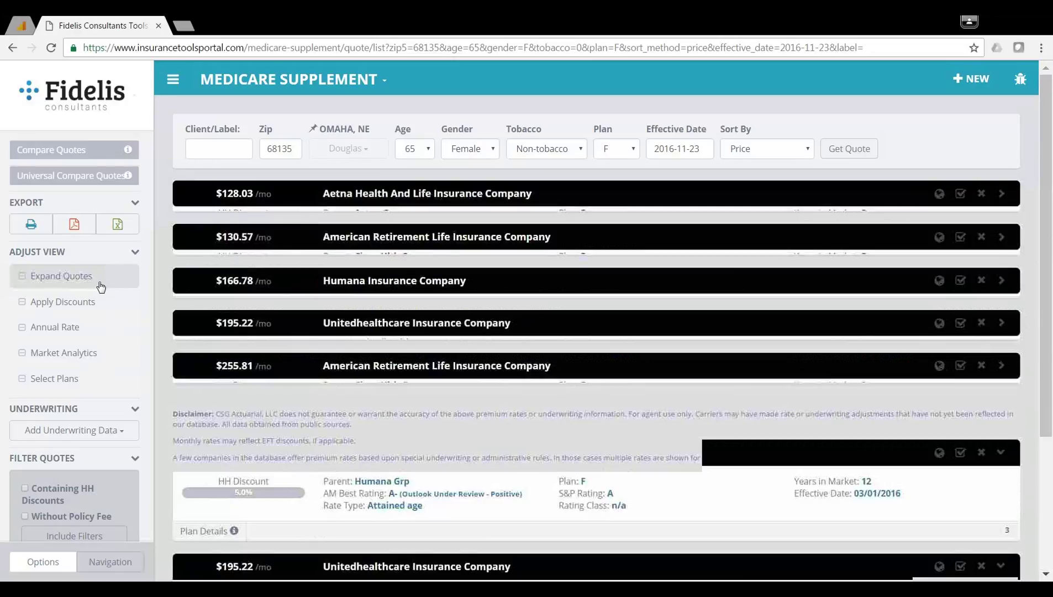
left_click(103, 286)
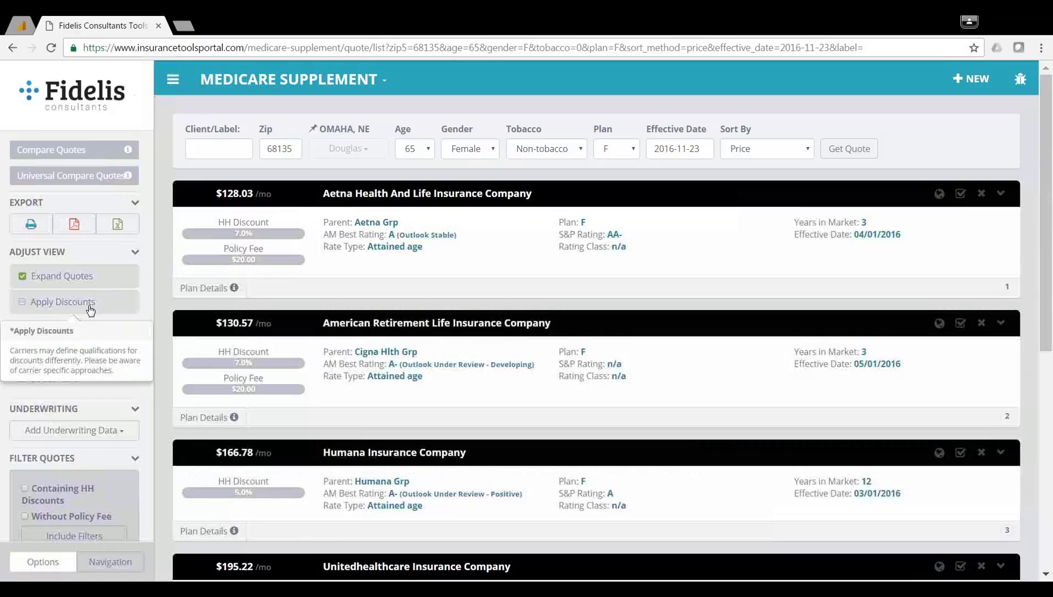
left_click(88, 302)
left_click(95, 304)
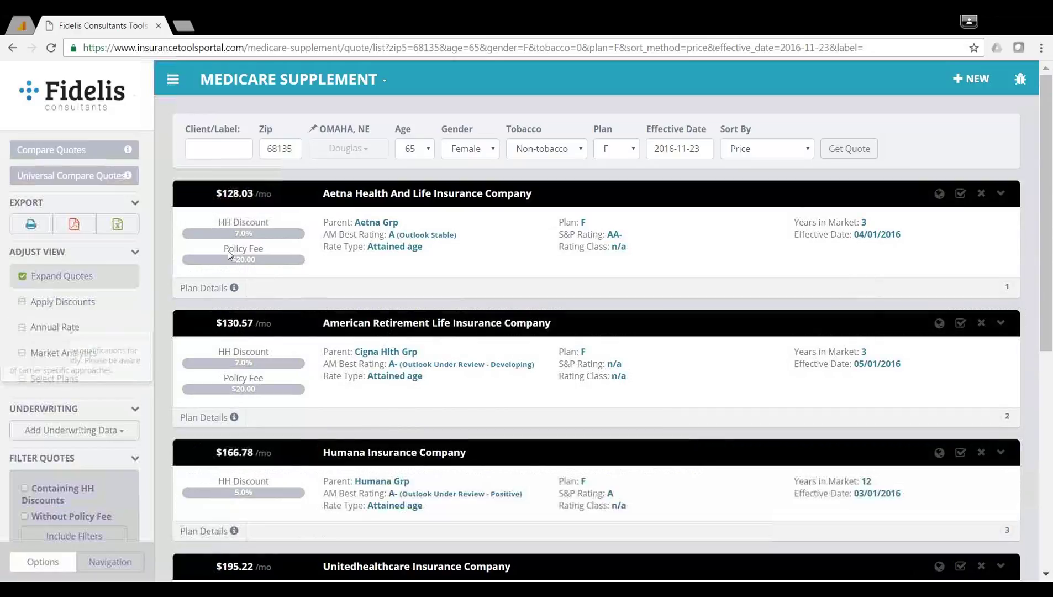
left_click(82, 302)
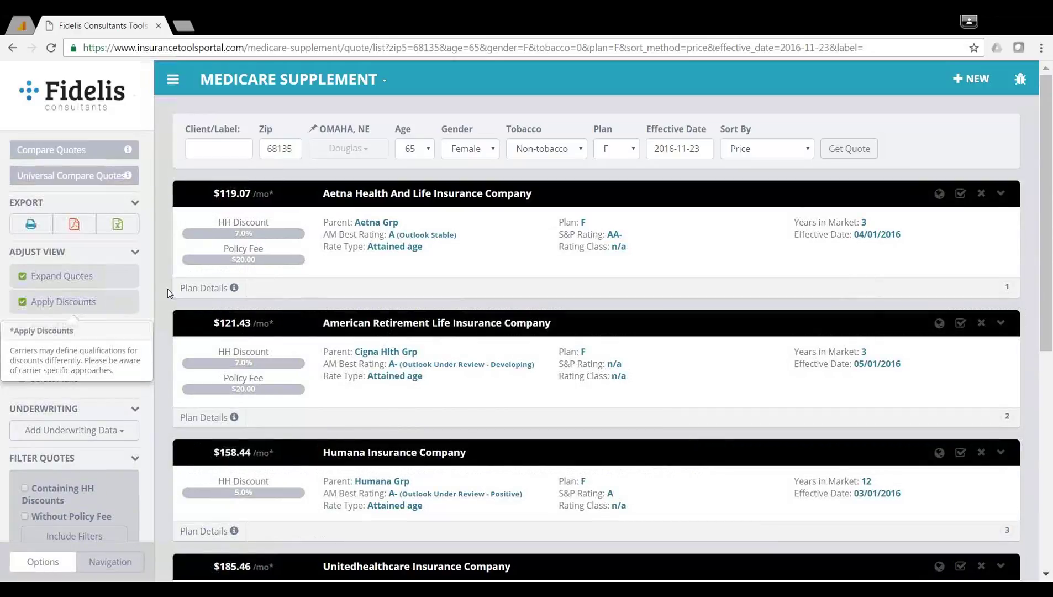
left_click(111, 302)
left_click(60, 327)
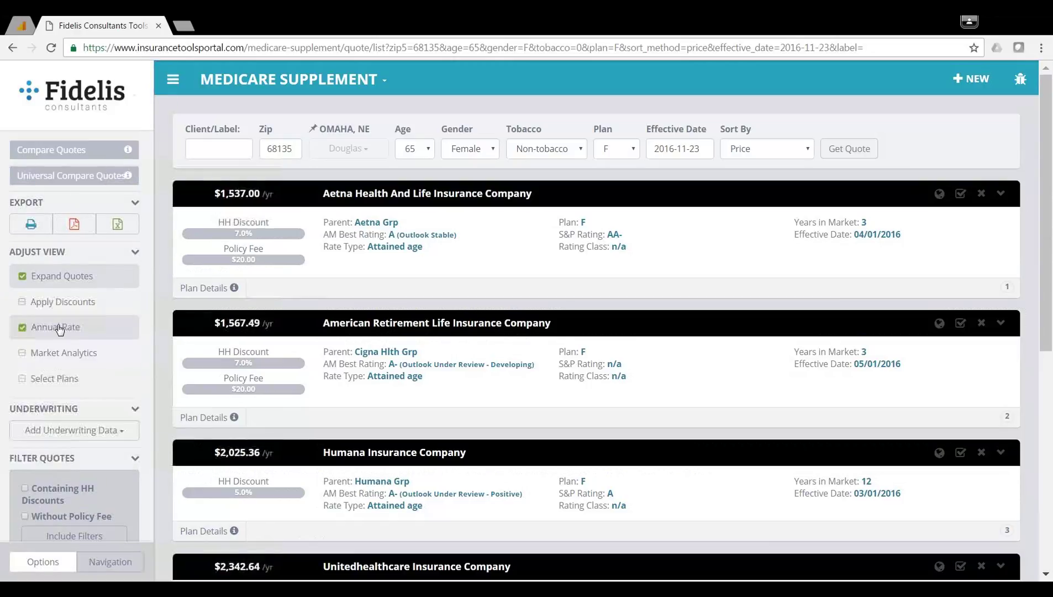
left_click(60, 327)
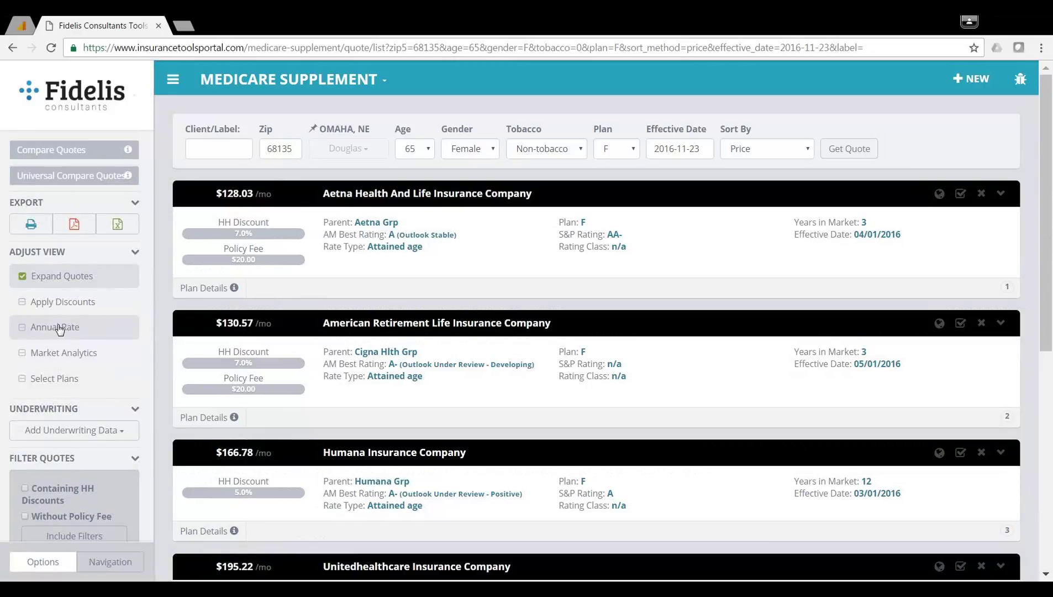
left_click(82, 354)
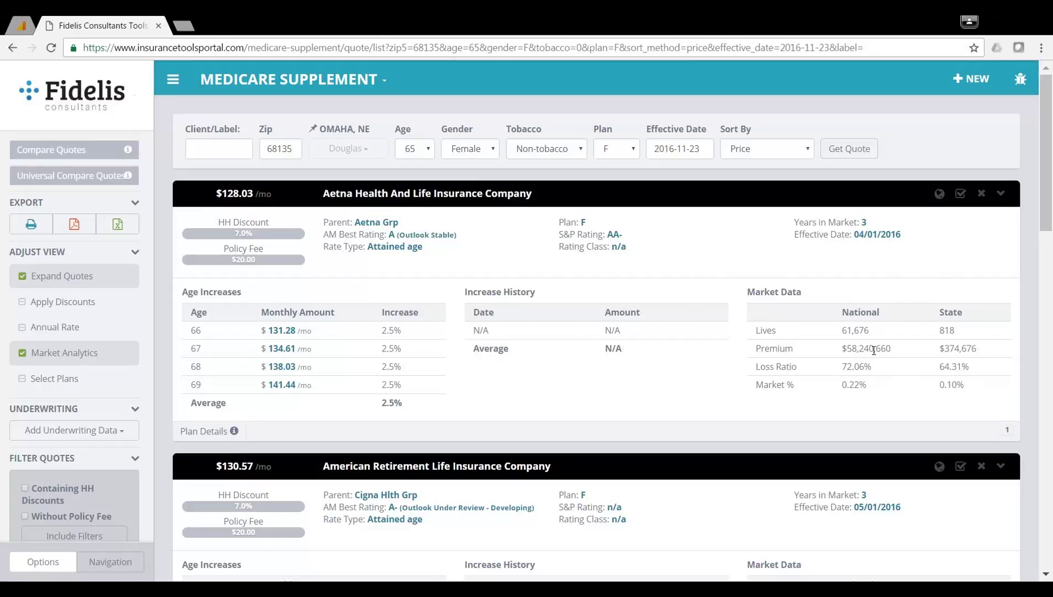
left_click(65, 356)
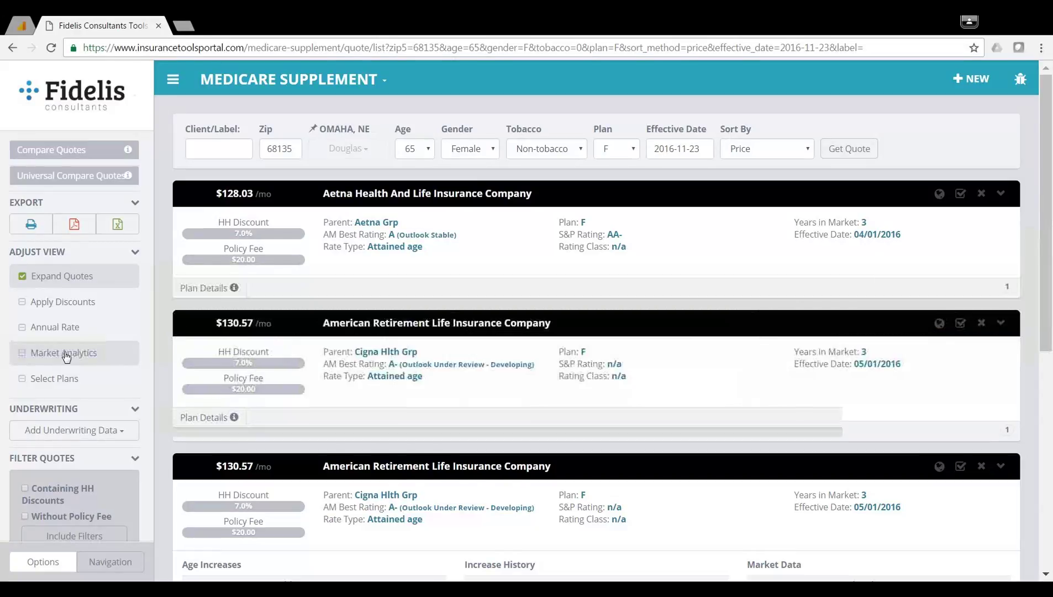
left_click(64, 387)
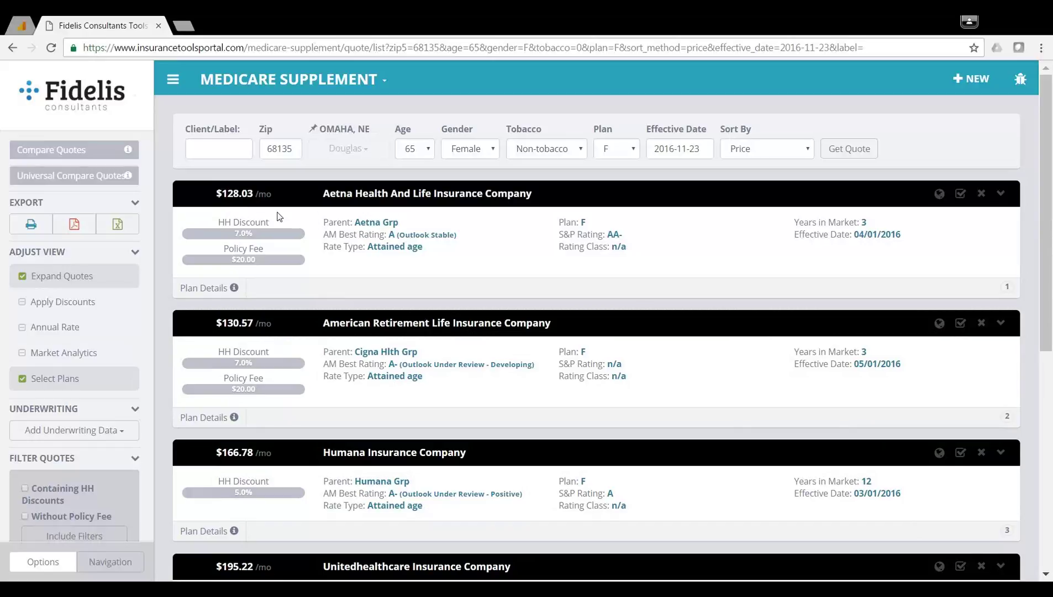
left_click(71, 379)
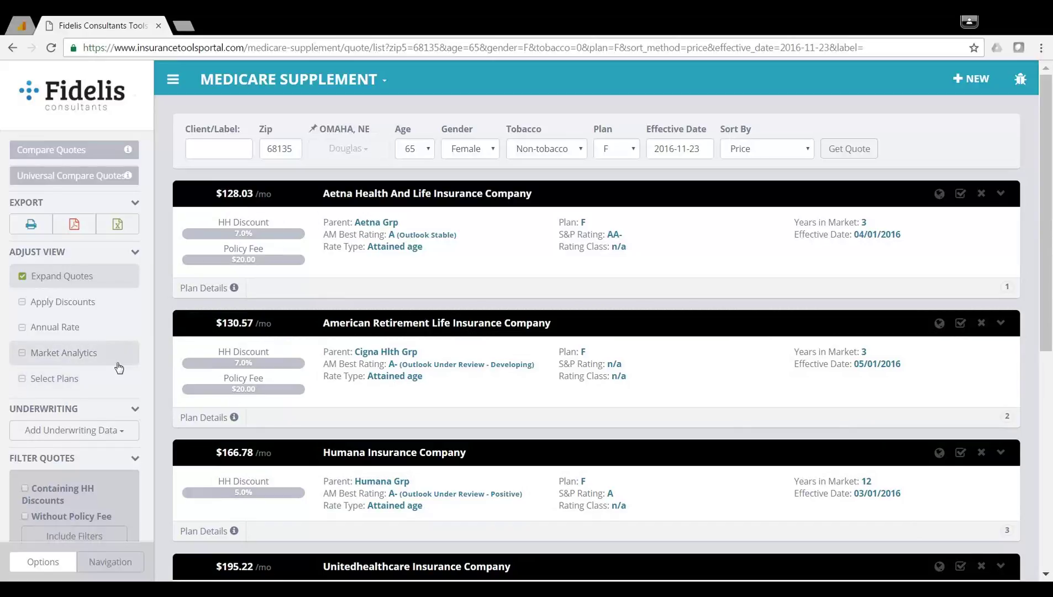
scroll(102, 362, "down", 2)
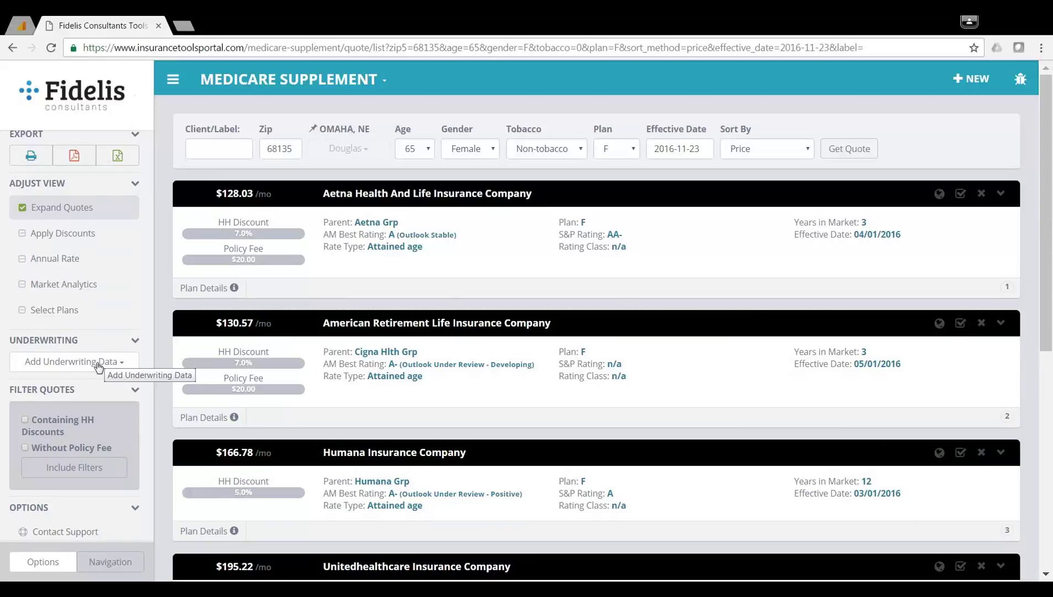
Preview carriers' Heart Attack lookback periods by adding, then removing, that underwriting condition.
left_click(99, 367)
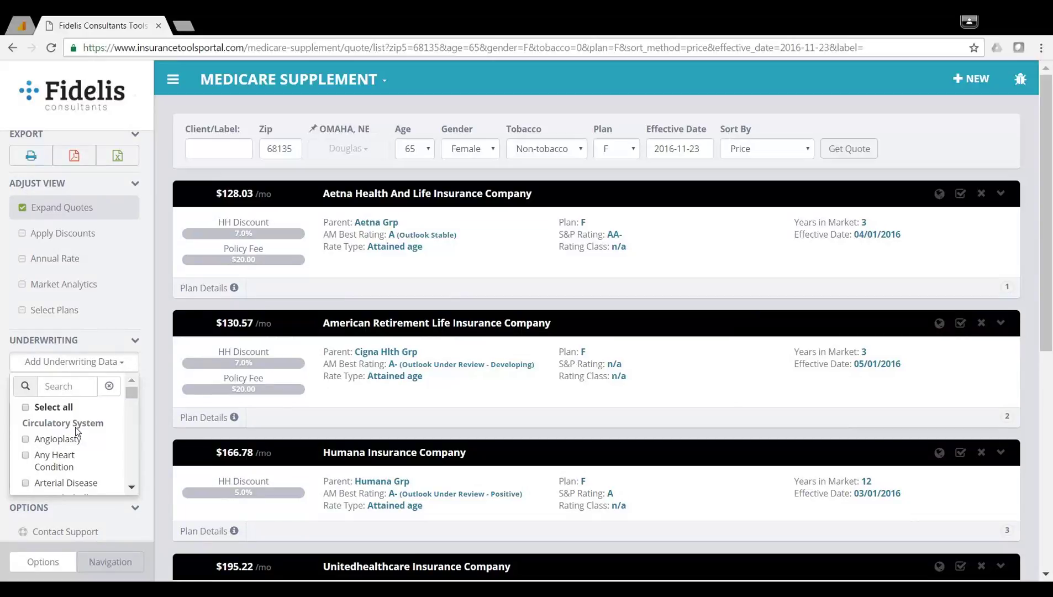
scroll(75, 434, "down", 1)
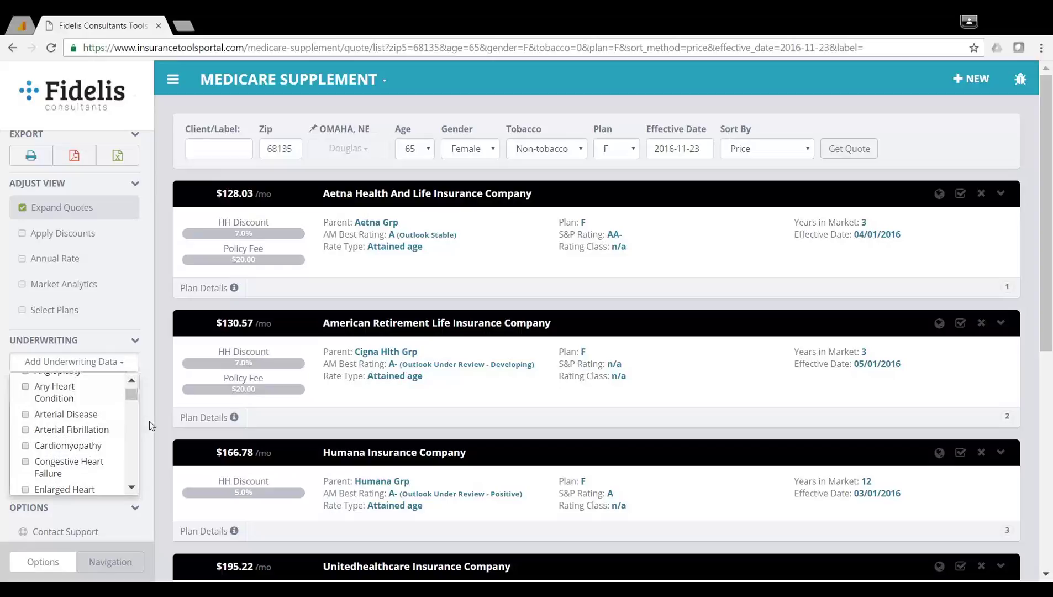
scroll(69, 433, "down", 1)
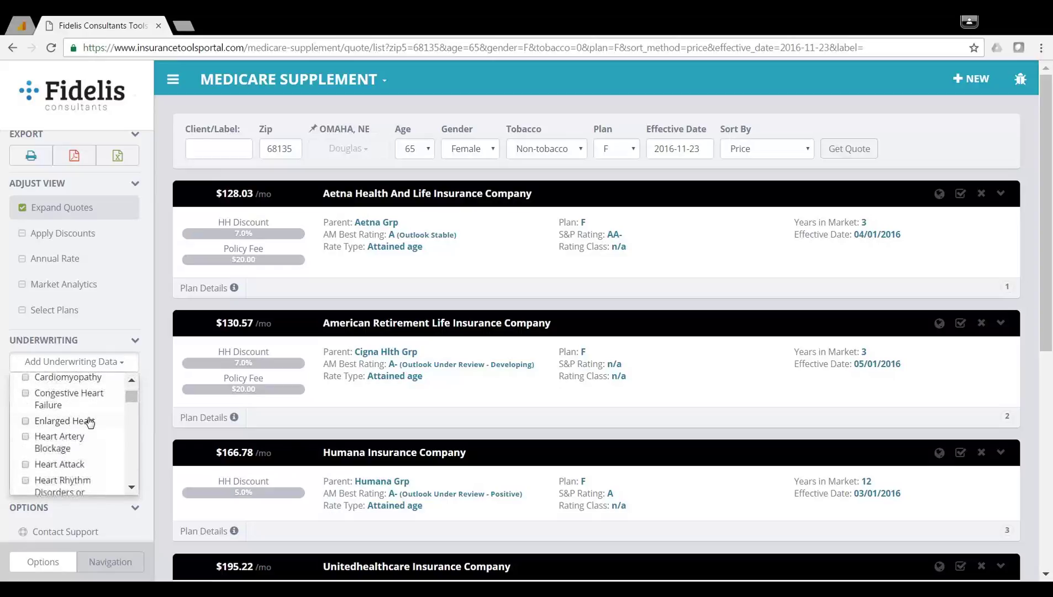
left_click(70, 468)
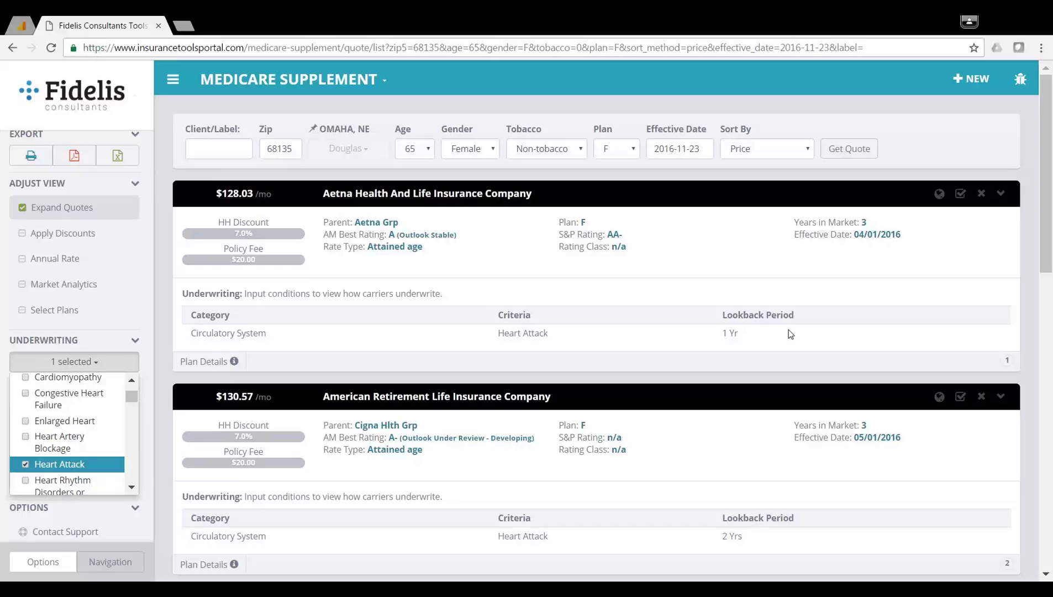
left_click(76, 466)
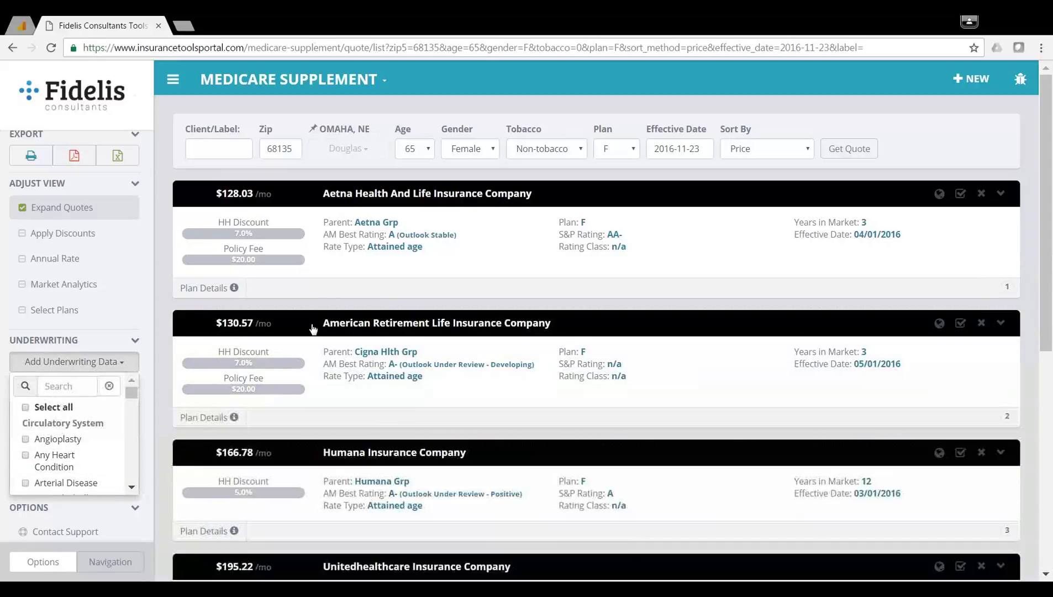
Choose Medicare Advantage / PDP from the product dropdown to open its Run a Quote form.
left_click(301, 83)
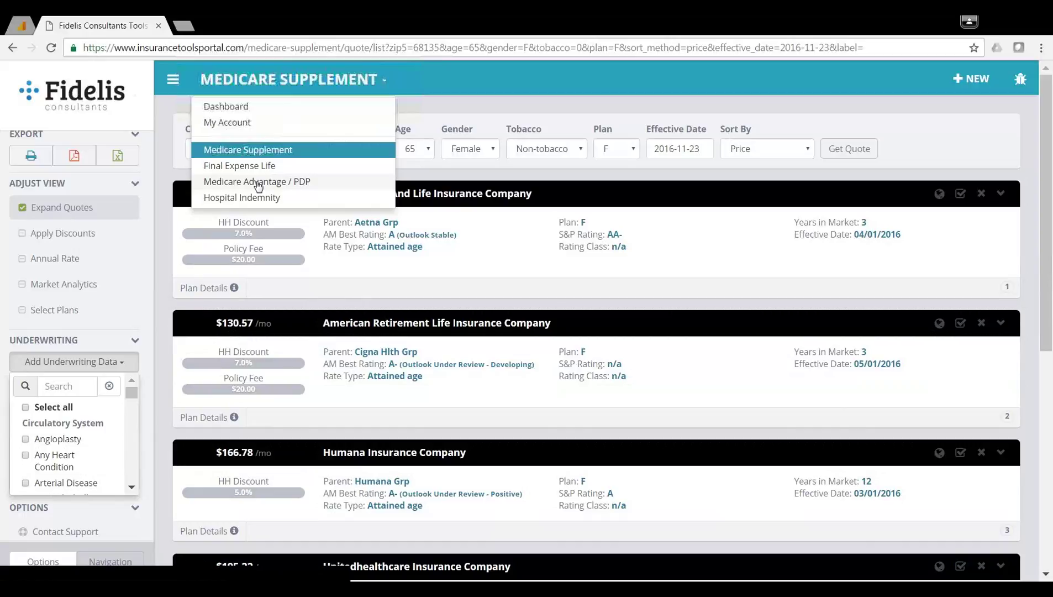
left_click(257, 187)
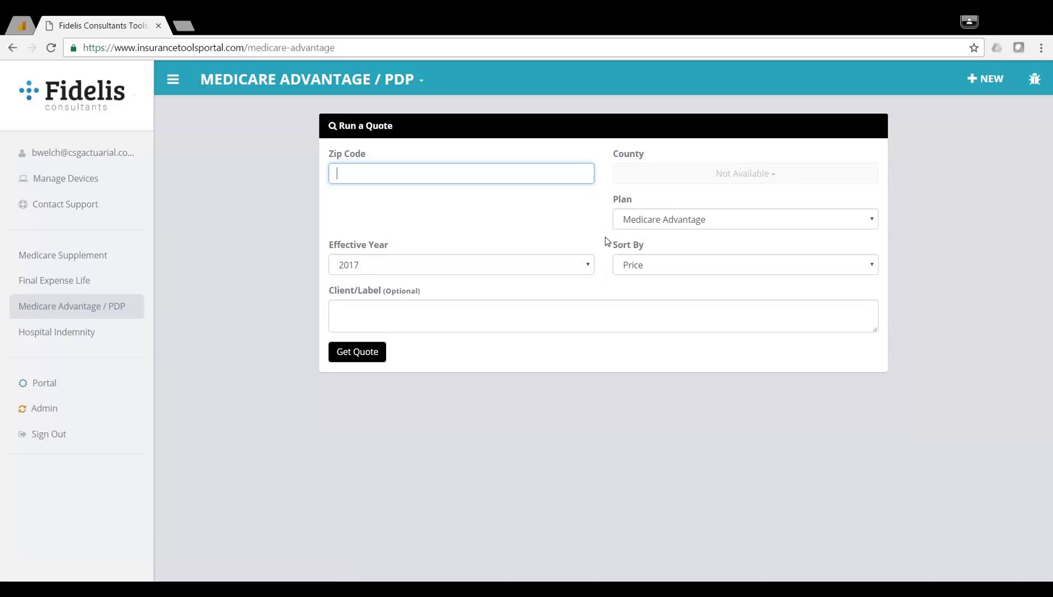
Enter ZIP 68135 in the Medicare Advantage form's Zip Code field.
type("6813")
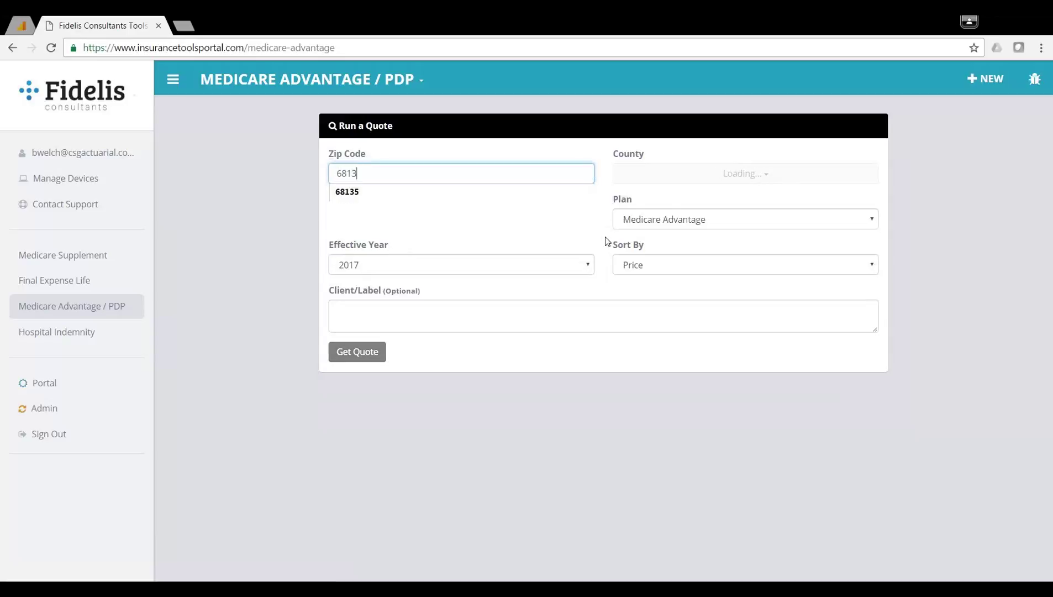
type("5")
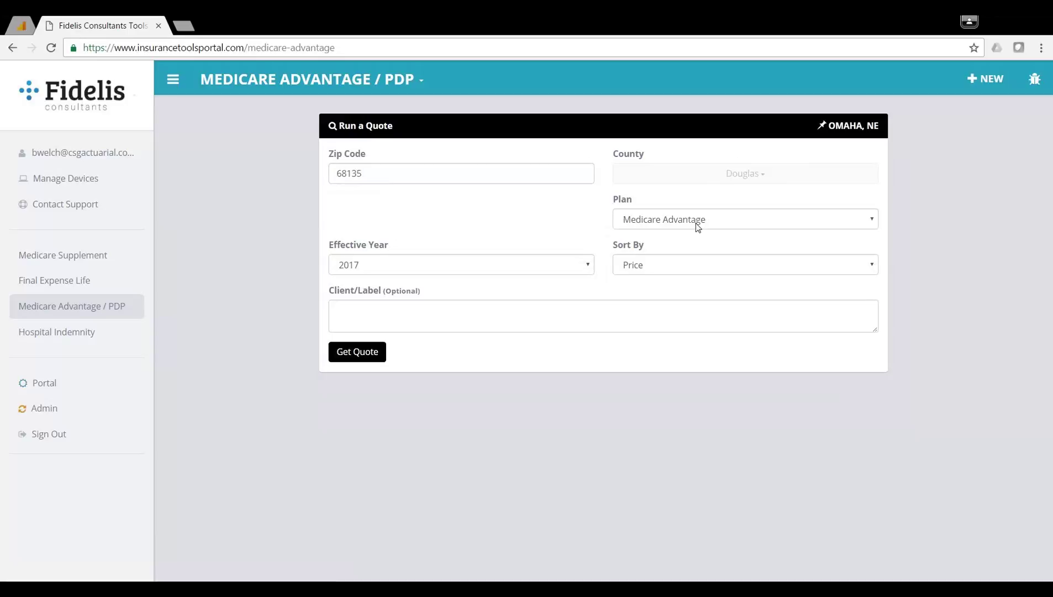
left_click(513, 314)
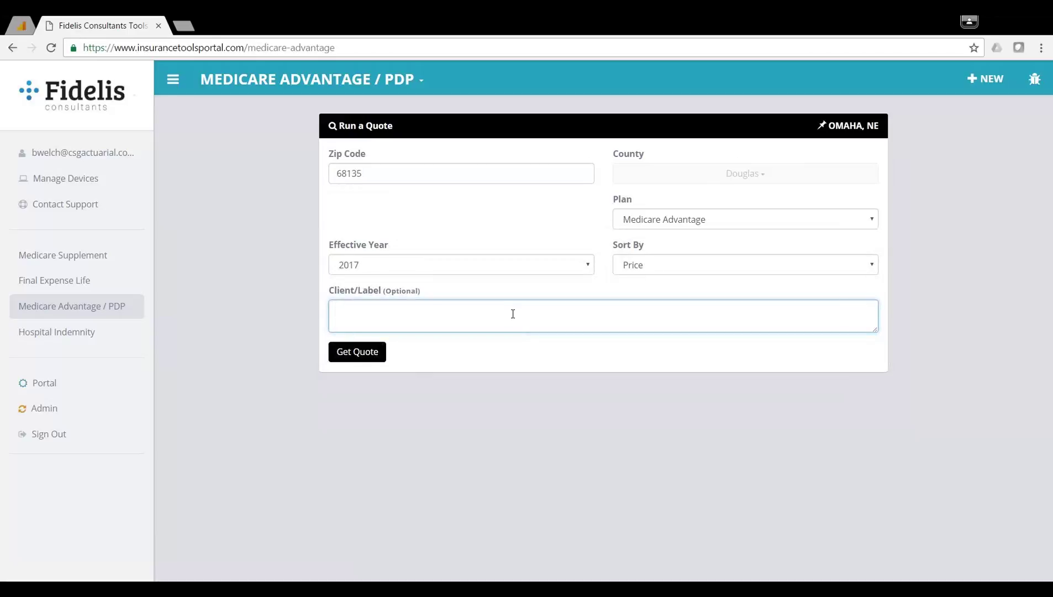
type("John Smith")
key("BackSpace")
key("BackSpace")
key("BackSpace")
key("BackSpace")
key("BackSpace")
key("BackSpace")
key("BackSpace")
key("BackSpace")
key("BackSpace")
key("BackSpace")
Run the Medicare Advantage quote for ZIP 68135, listing plans by price.
left_click(347, 355)
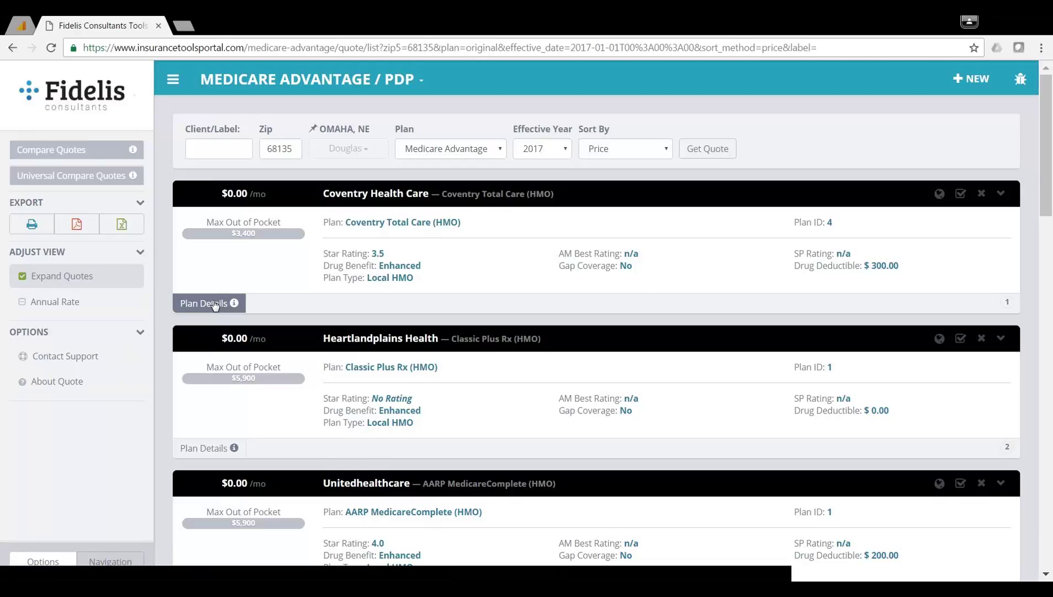
Open Coventry Total Care (HMO) plan details and review its $3,400 max out-of-pocket and 3.5 stars.
left_click(221, 311)
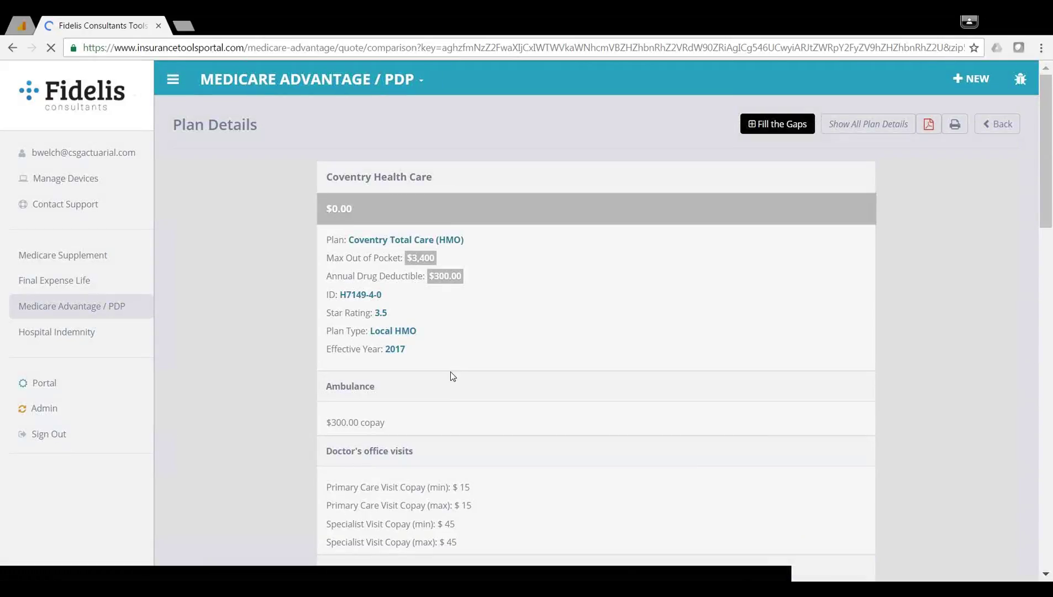
scroll(589, 399, "down", 3)
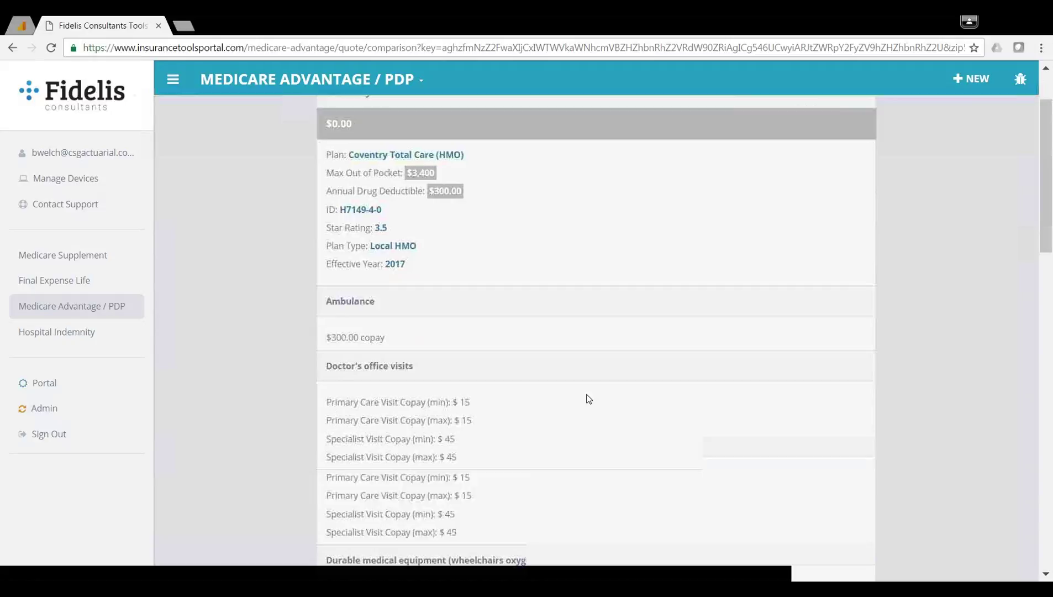
scroll(589, 398, "up", 3)
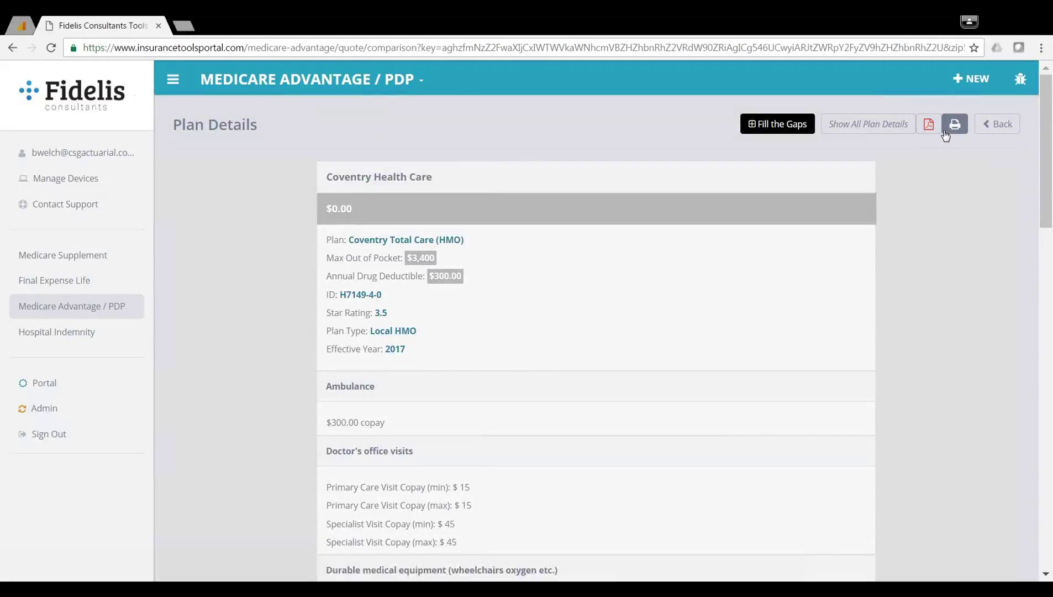
scroll(592, 406, "down", 5)
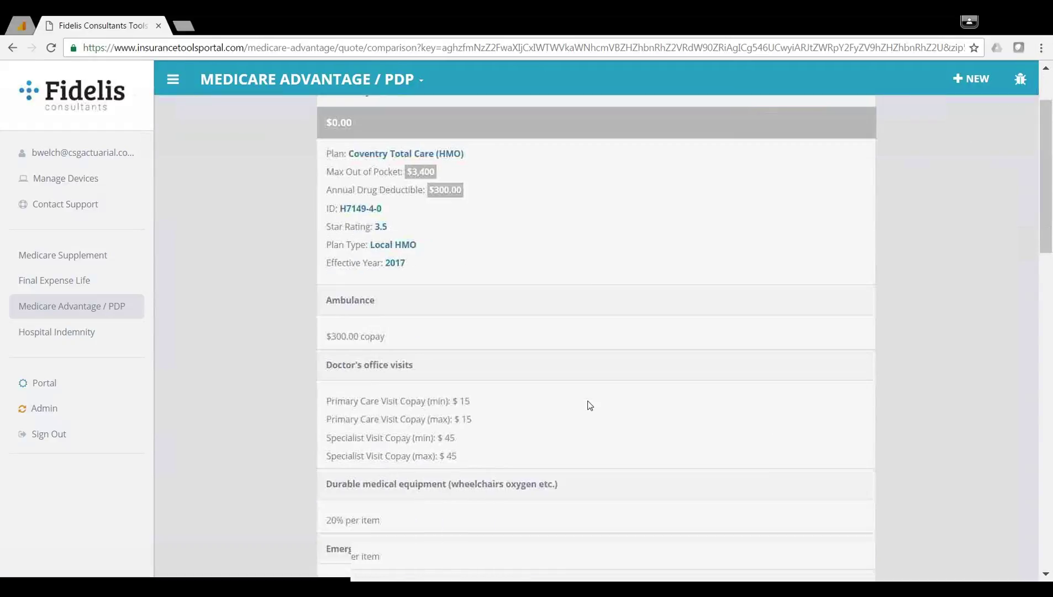
scroll(589, 408, "up", 5)
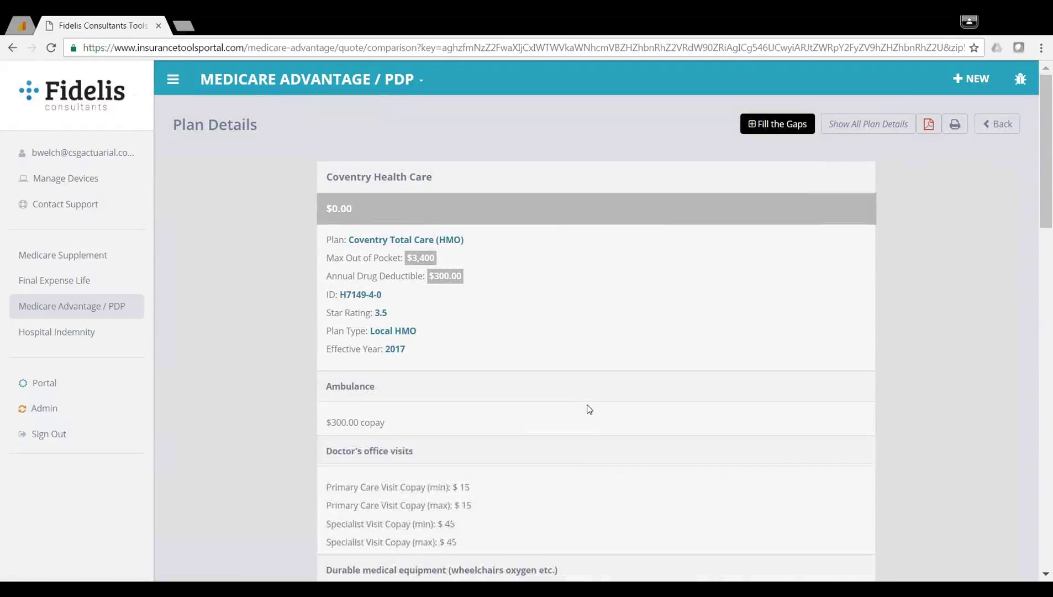
Switch to Final Expense Life quoting and enter ZIP 68135.
left_click(259, 92)
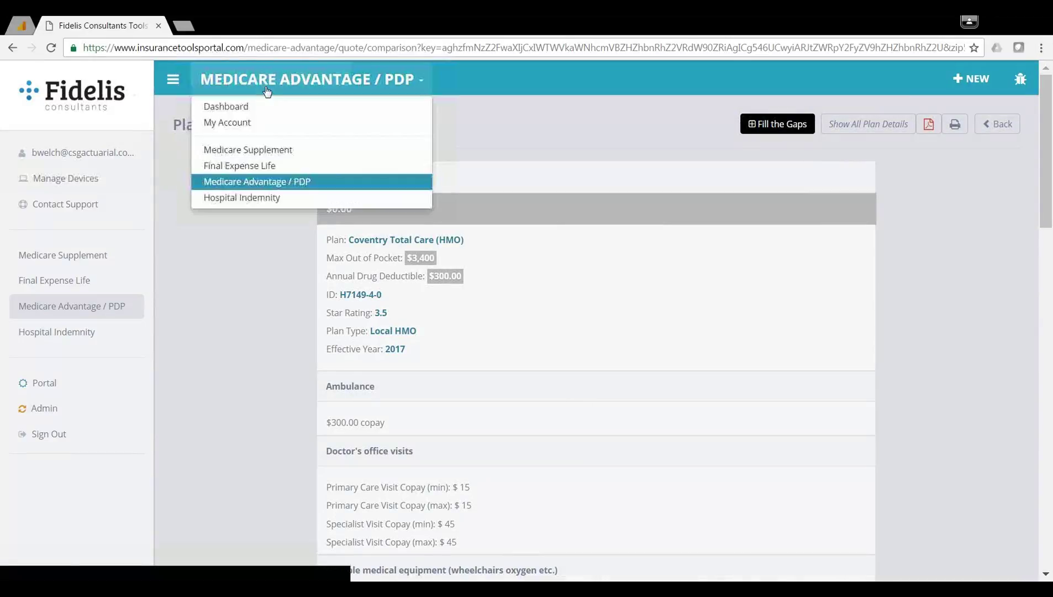
left_click(281, 176)
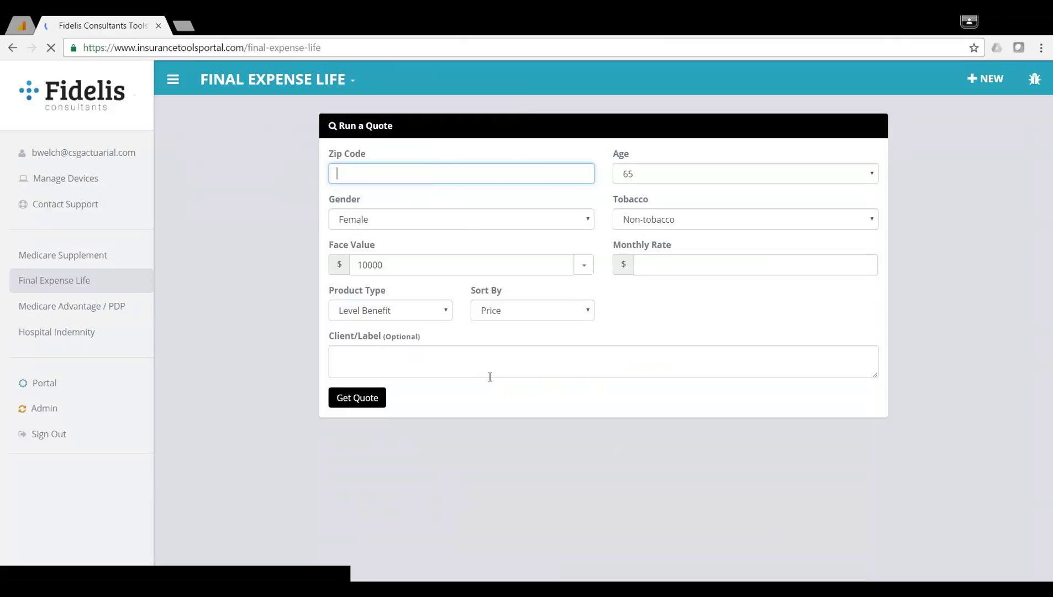
type("68135")
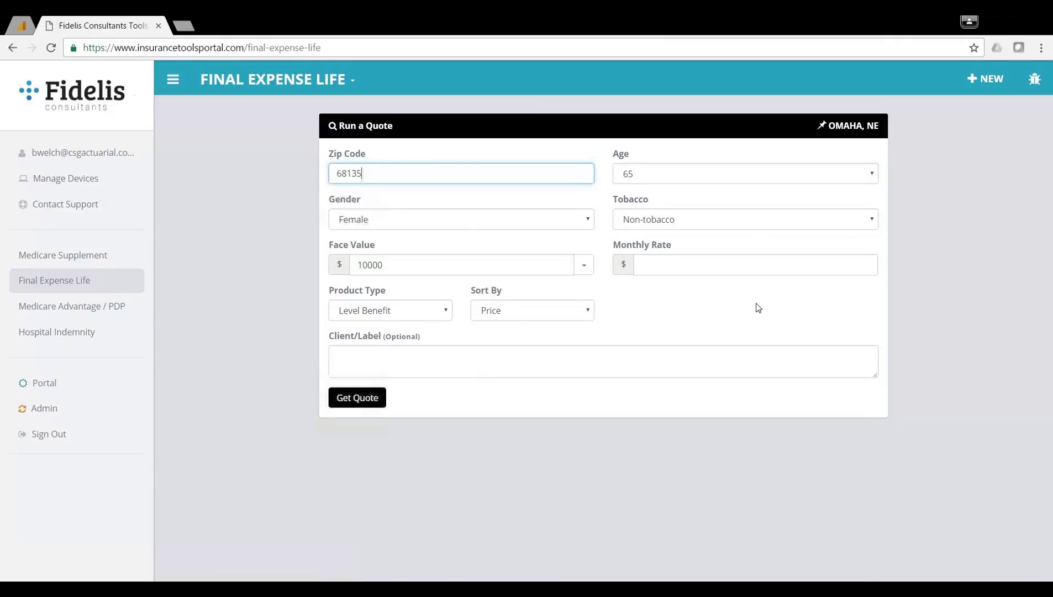
left_click(759, 307)
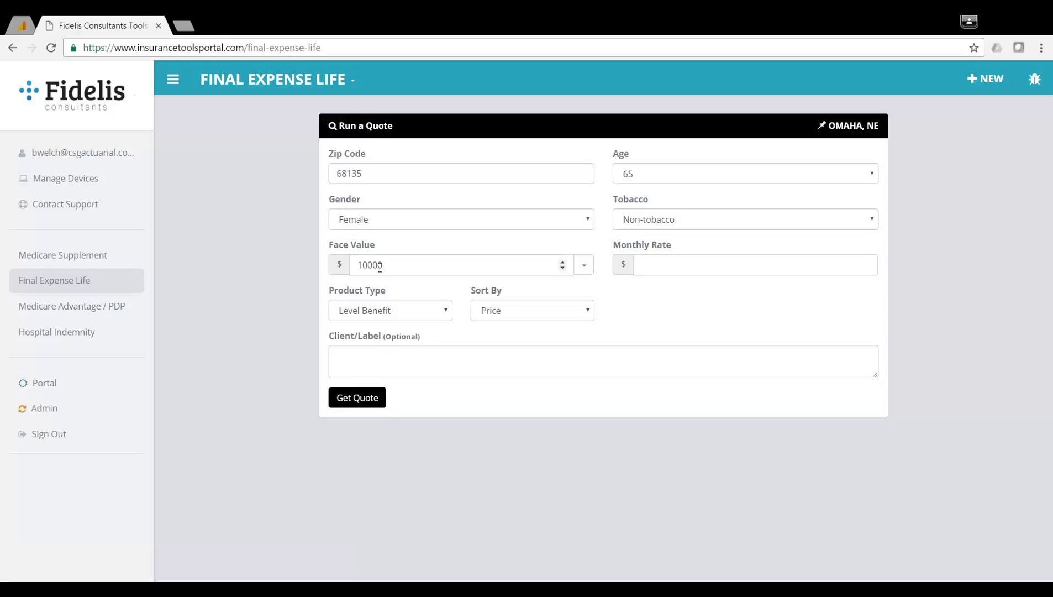
Try a $30.00 monthly rate, then revert to quoting by $10,000 face value.
left_click(680, 266)
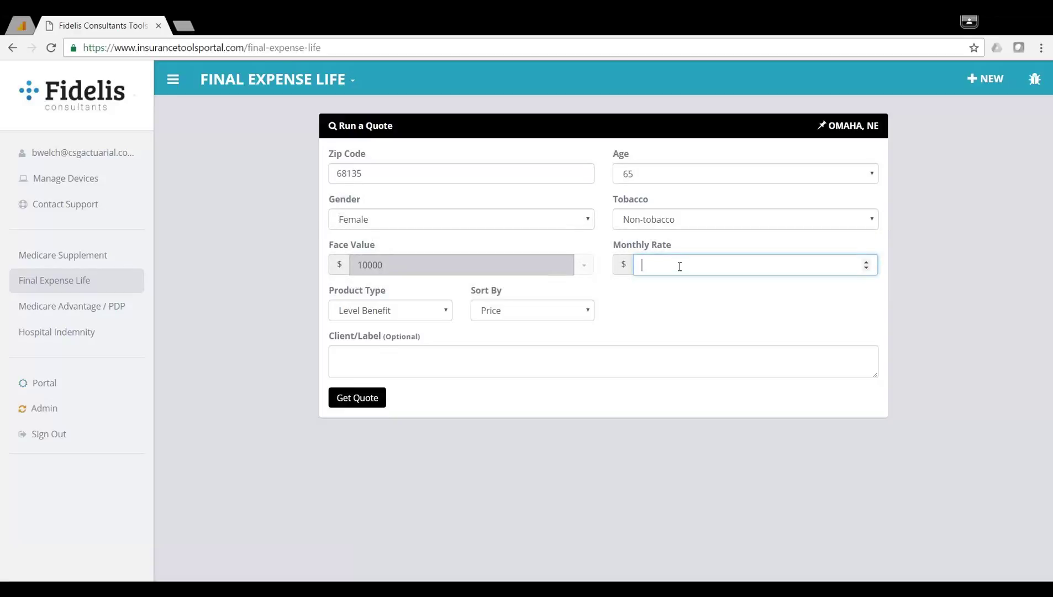
type("30.00")
key("BackSpace")
key("BackSpace")
key("BackSpace")
key("BackSpace")
key("BackSpace")
left_click(487, 265)
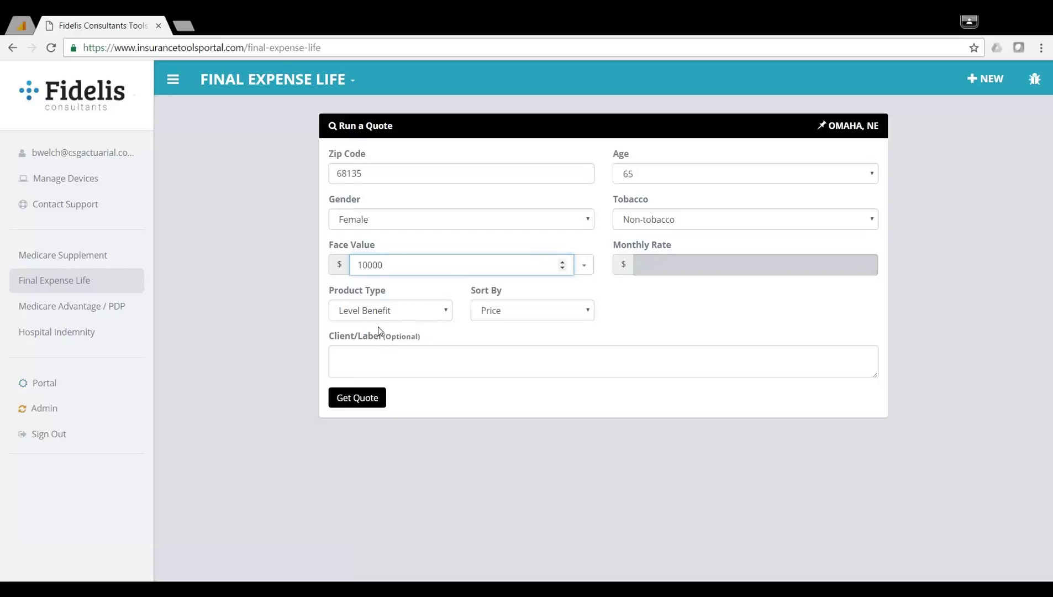
left_click(376, 397)
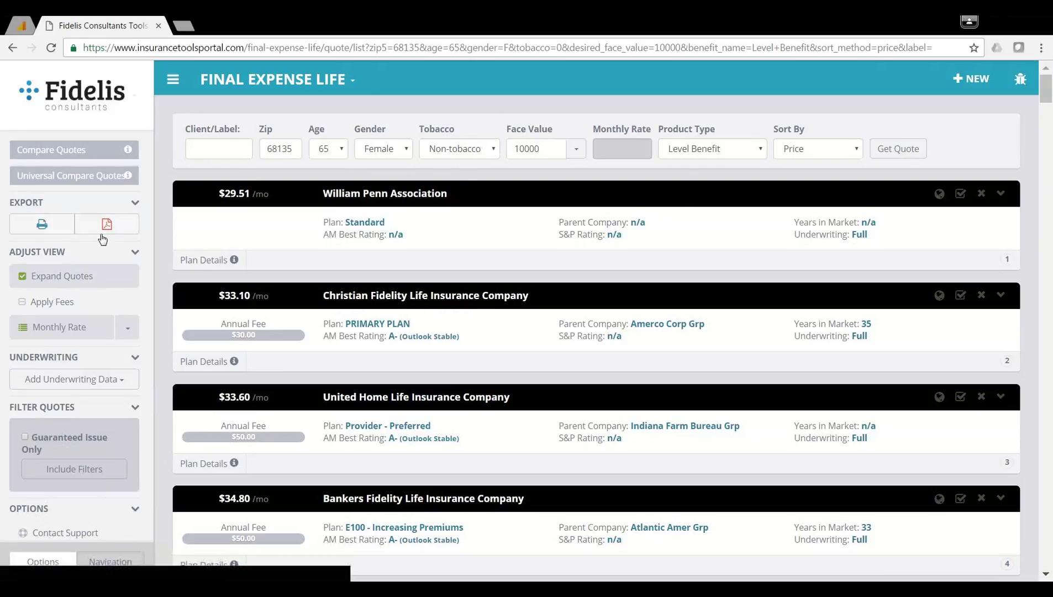
left_click(77, 277)
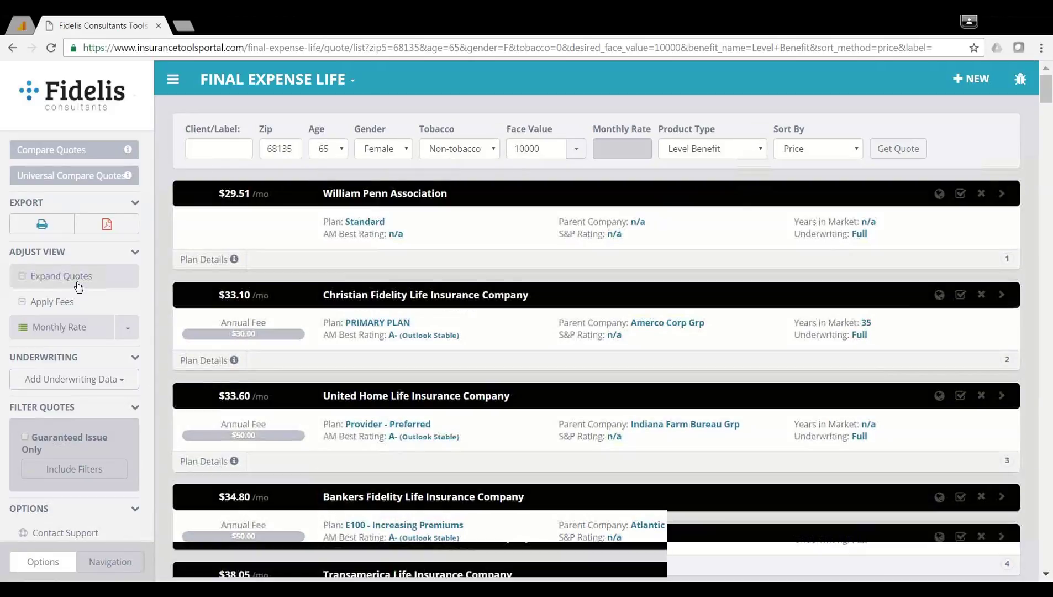
left_click(78, 282)
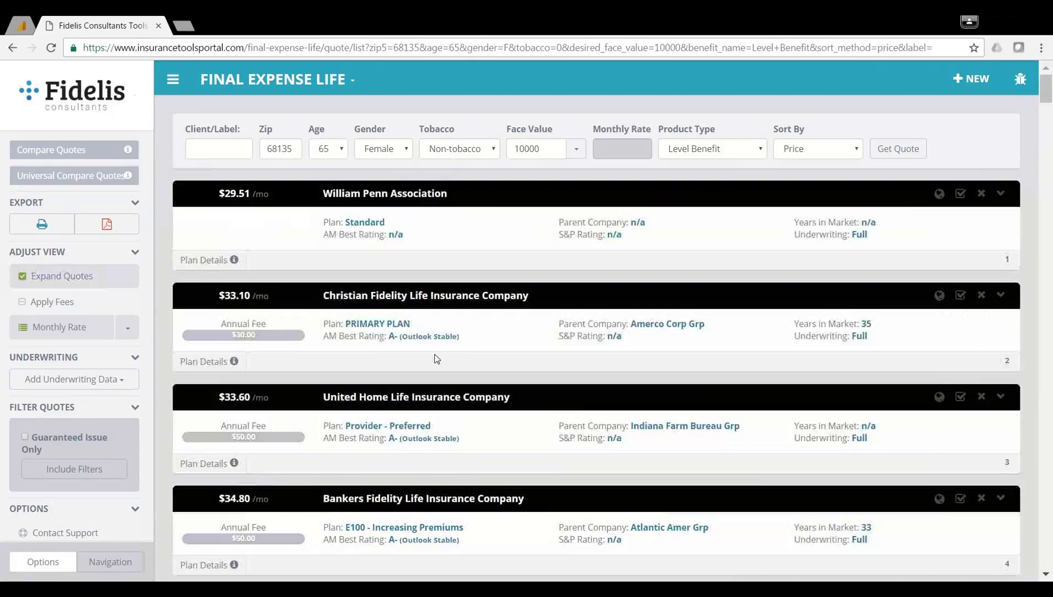
left_click(132, 334)
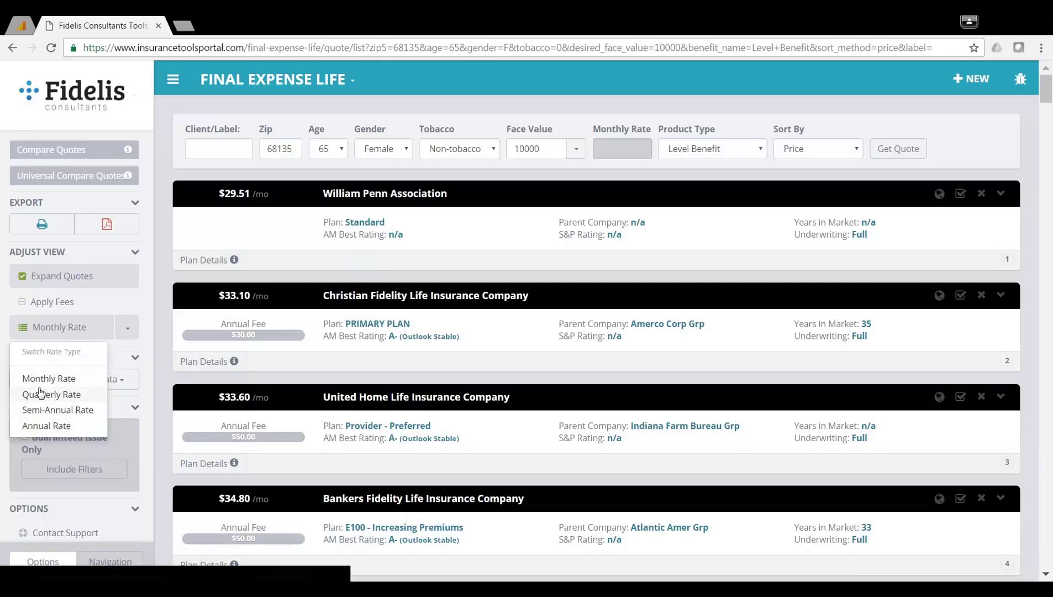
left_click(153, 315)
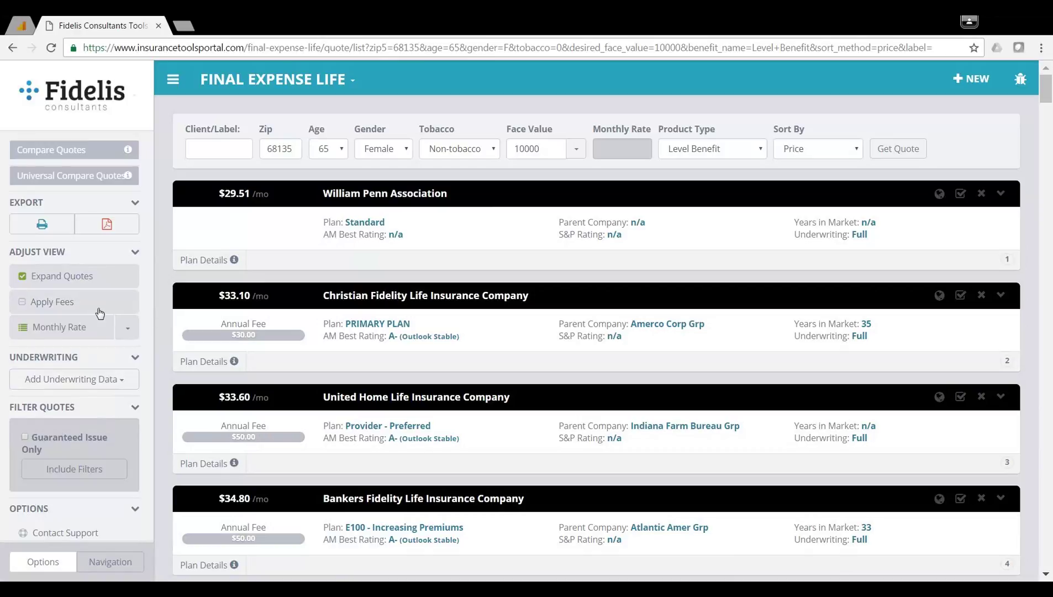
left_click(100, 313)
left_click(98, 313)
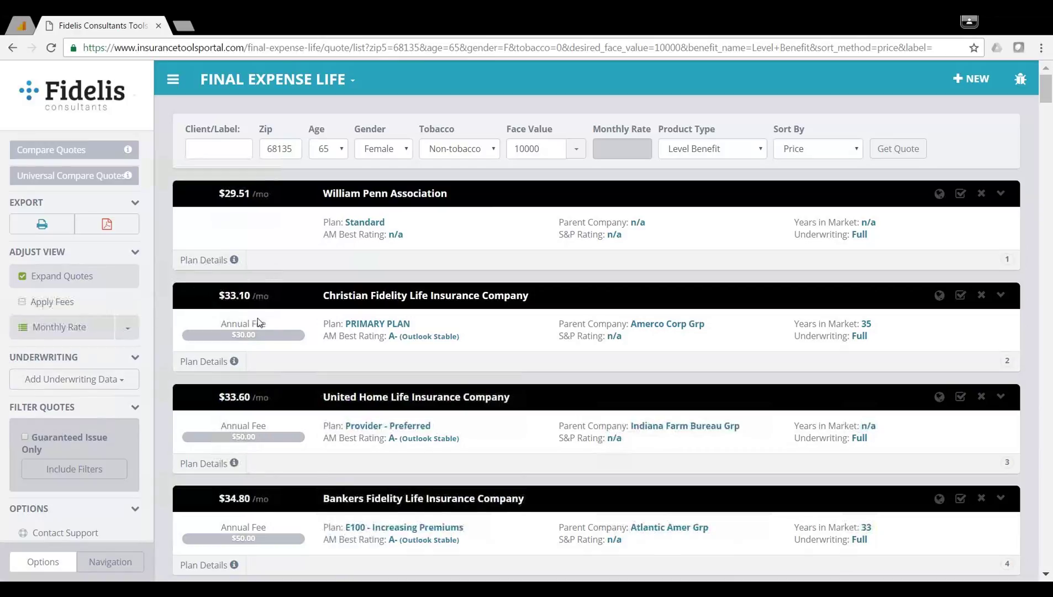
left_click(72, 313)
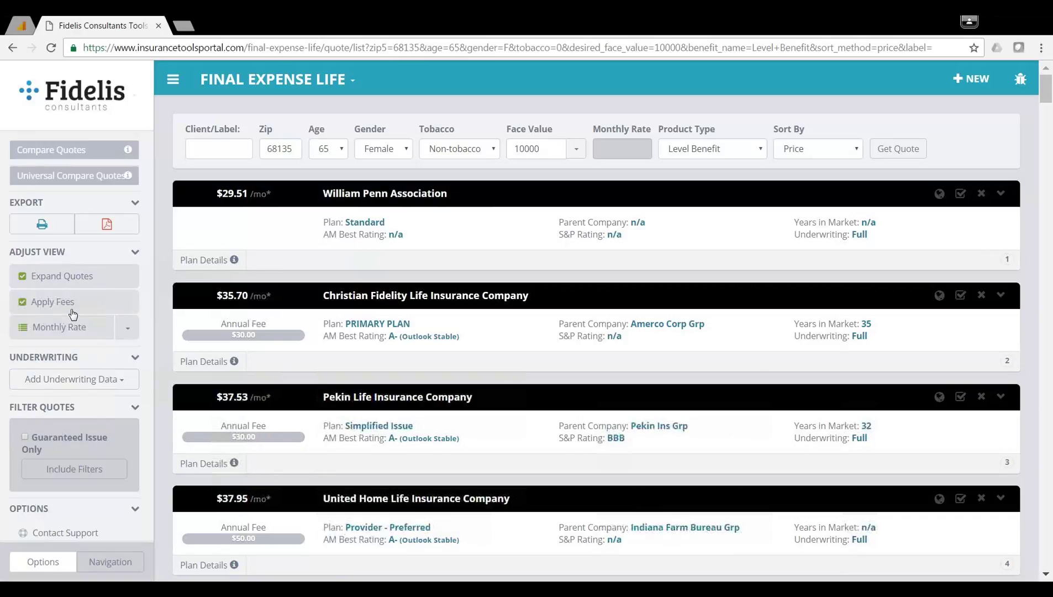
left_click(73, 313)
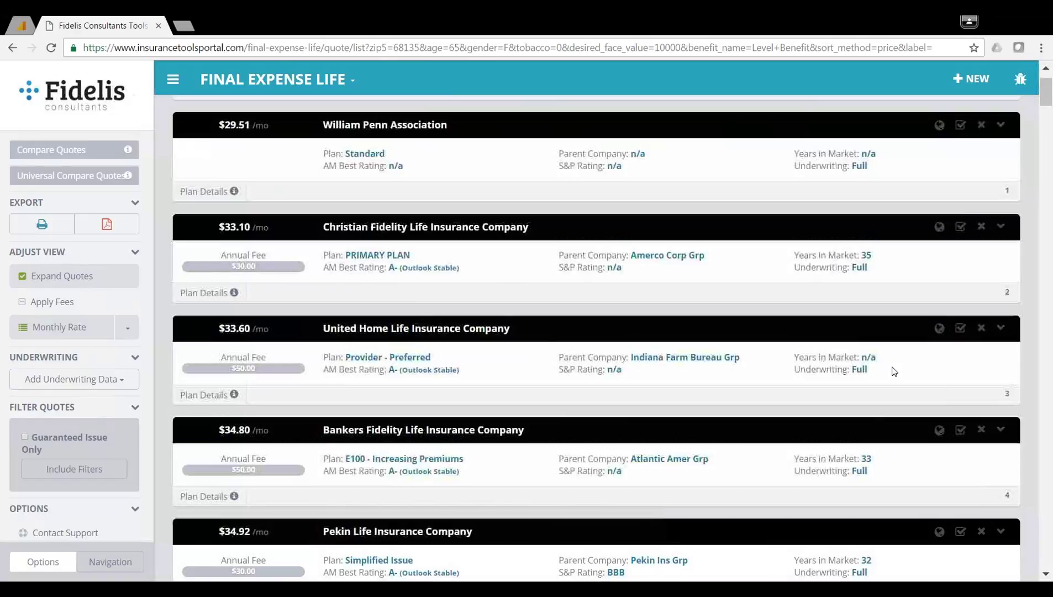
left_click_drag(893, 370, 774, 369)
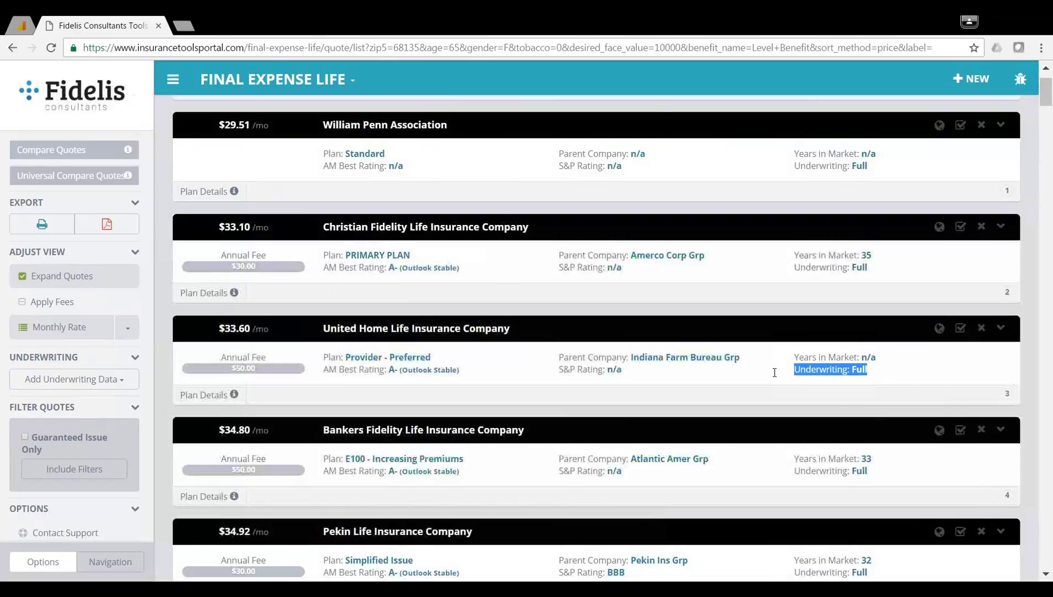
left_click(917, 373)
left_click_drag(914, 373, 790, 371)
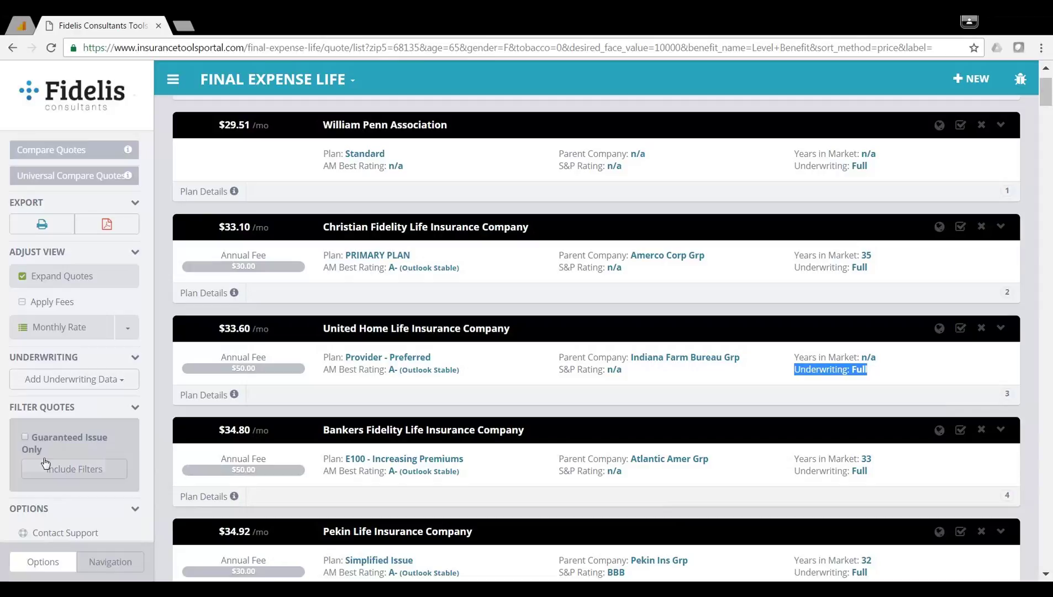
left_click(25, 437)
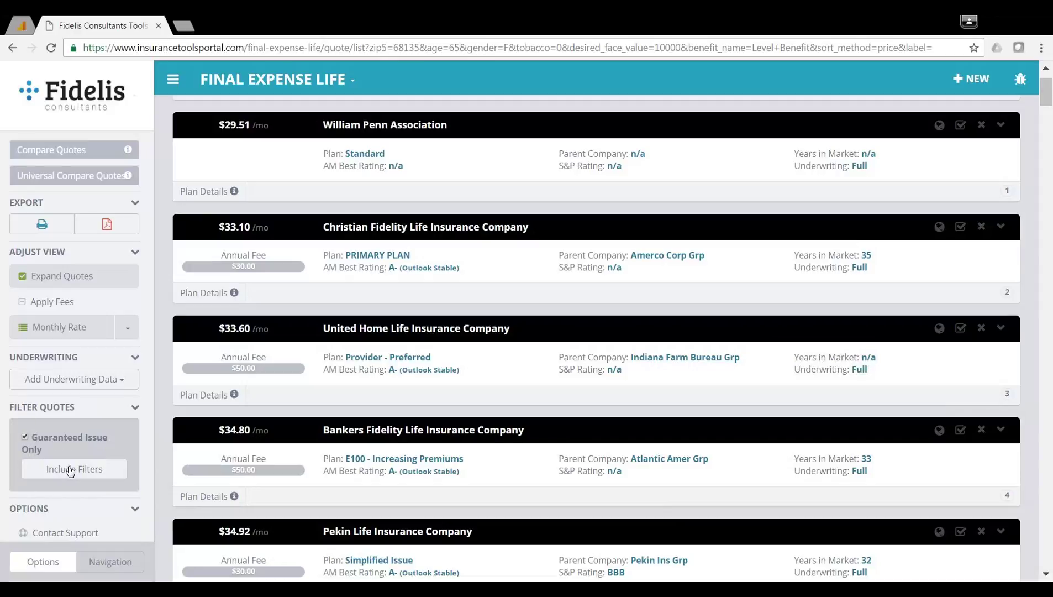
left_click(73, 379)
scroll(55, 461, "down", 5)
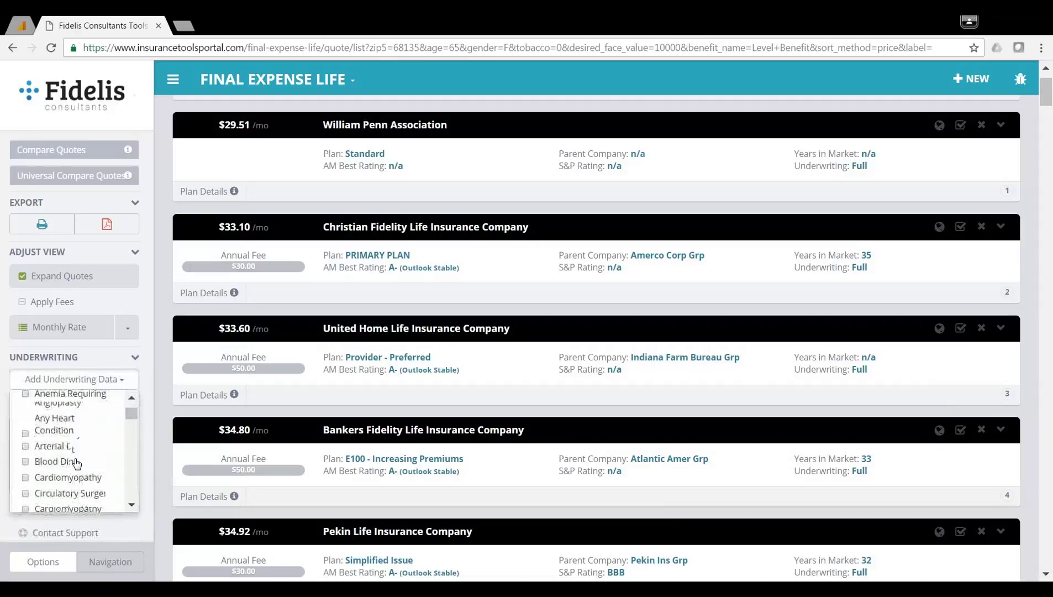
scroll(76, 466, "up", 5)
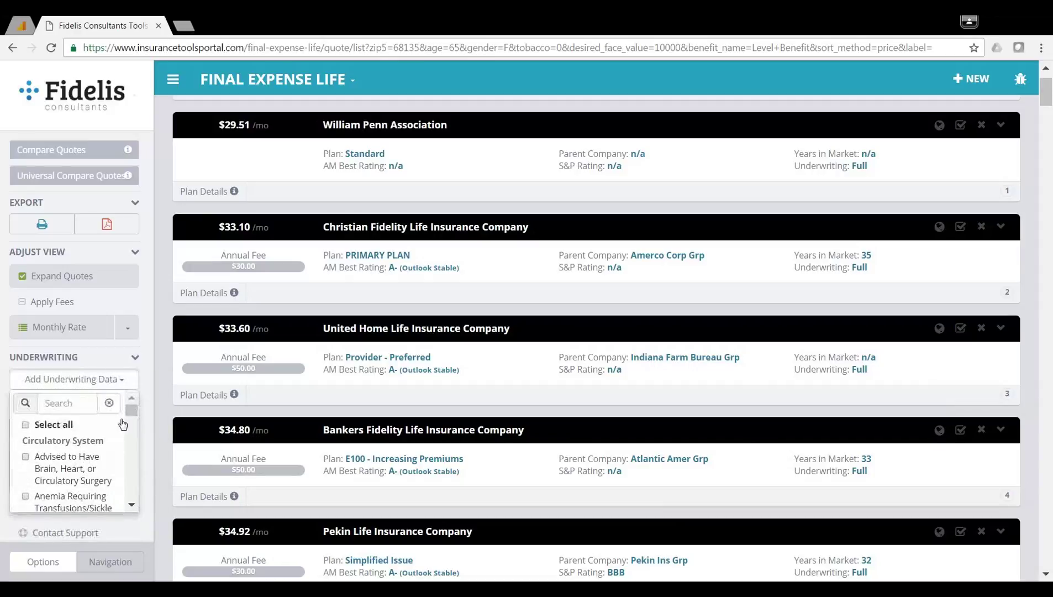
left_click(144, 383)
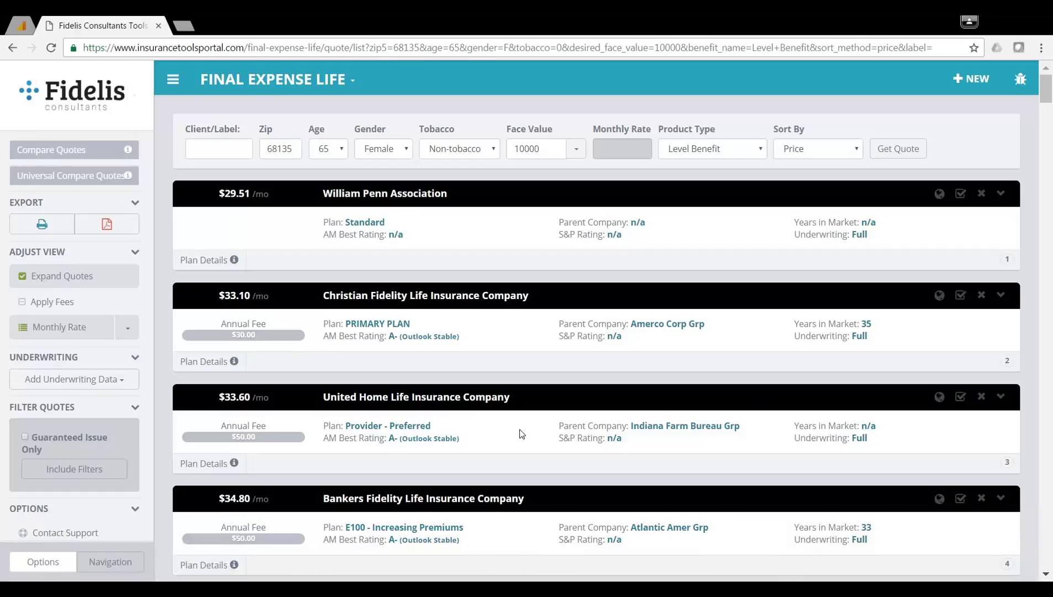
Switch to Hospital Indemnity, enter ZIP 68135 as Omaha, NE, and run the quote.
left_click(279, 89)
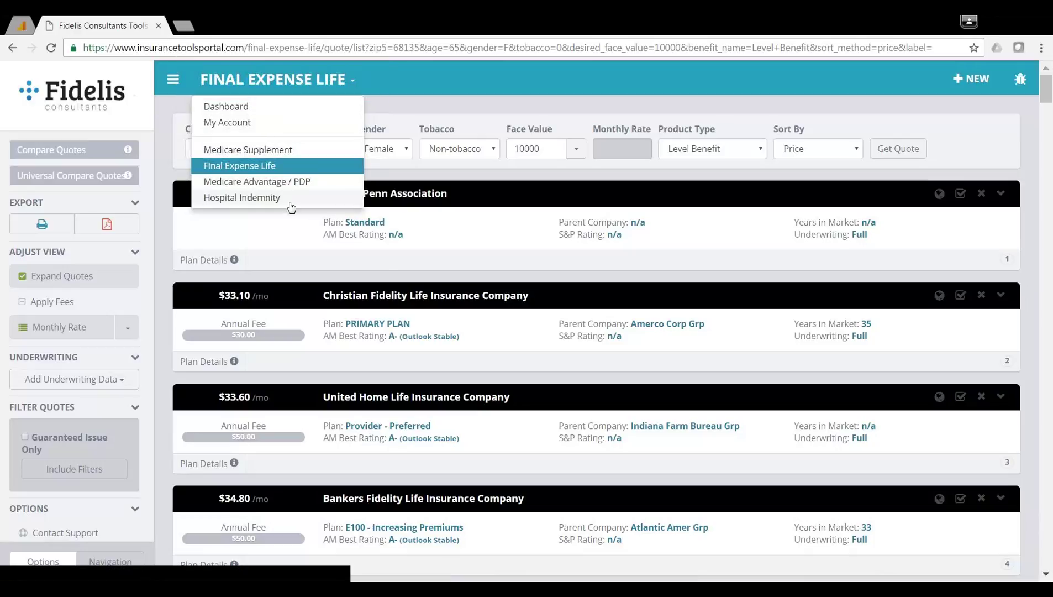
left_click(280, 204)
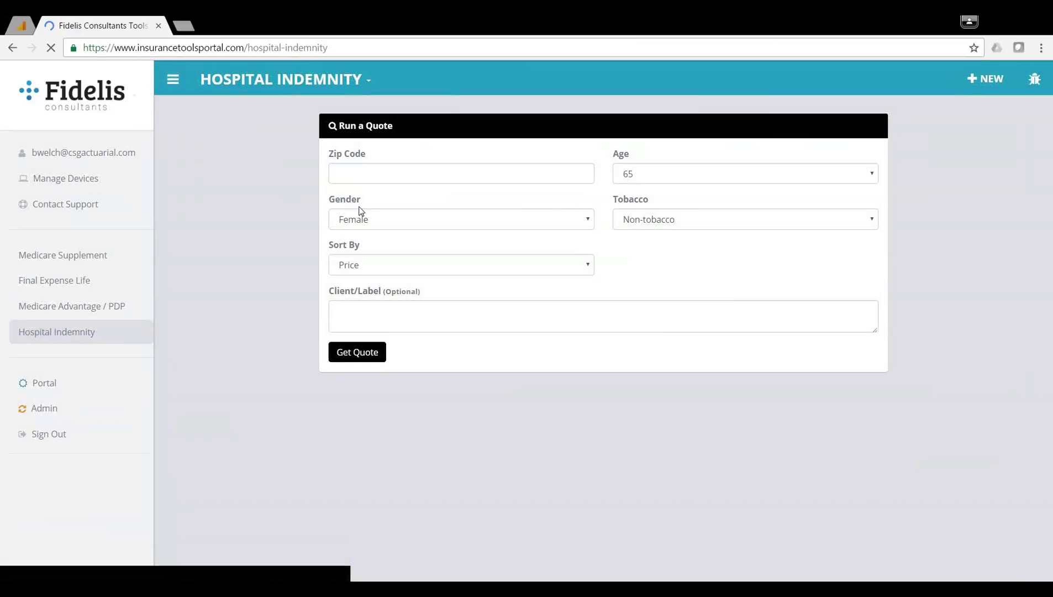
left_click(358, 178)
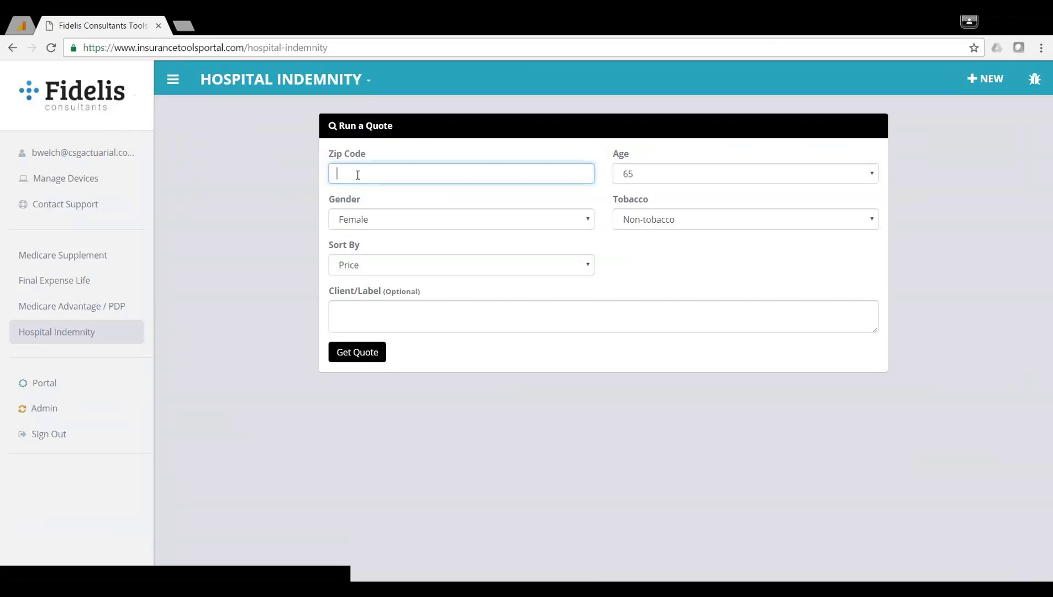
type("68135")
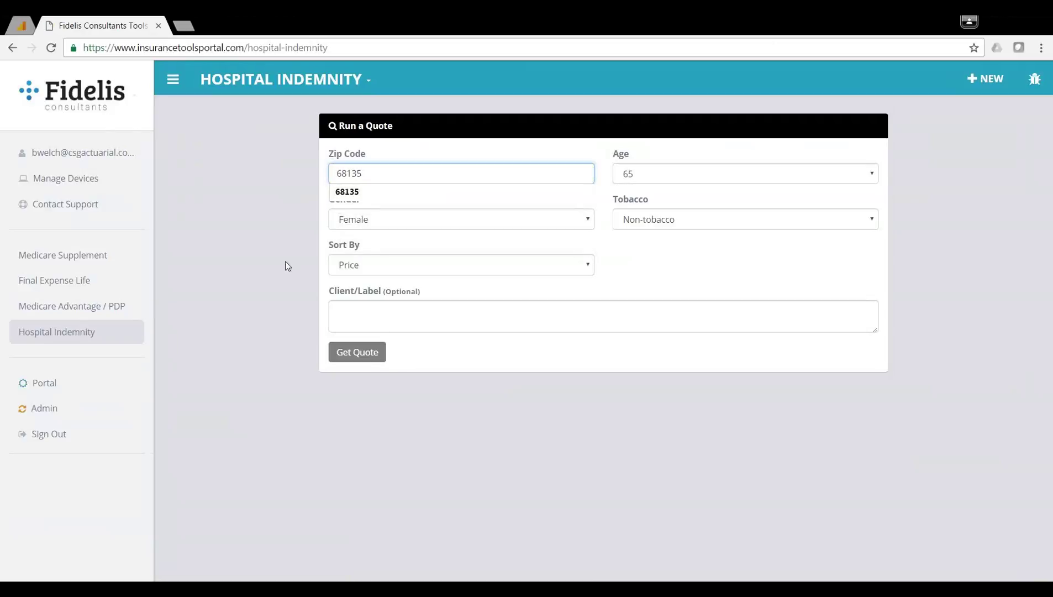
left_click(345, 353)
left_click(361, 357)
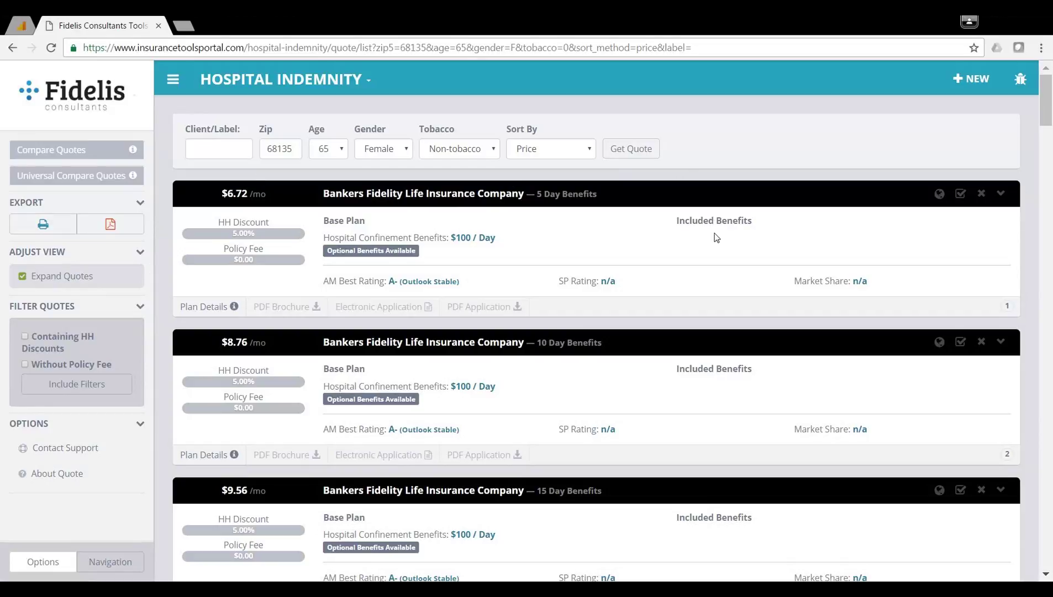
Highlight the first quote's benefit details, then clear the selection while reviewing results.
left_click_drag(915, 282, 333, 223)
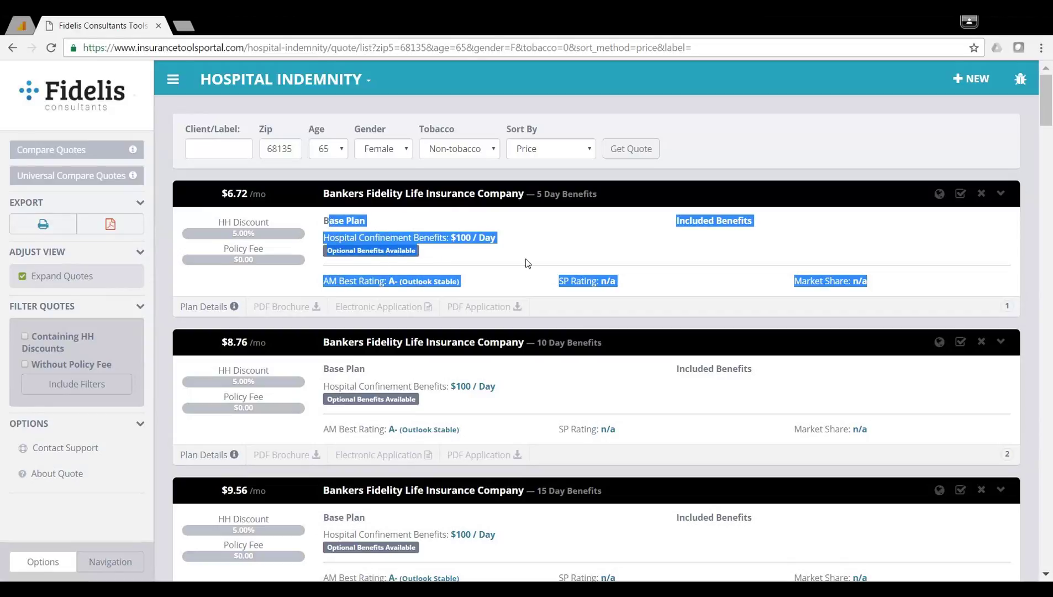
left_click(564, 258)
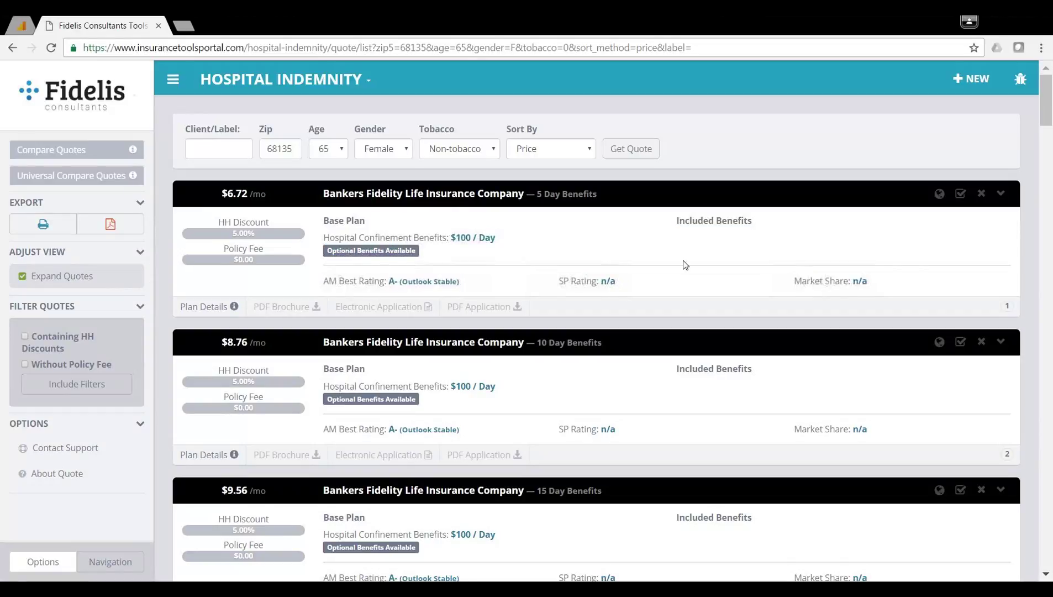
Open the Bankers Fidelity 5 Day Benefits plan details ($6.72, $100/day confinement) and review its benefit sections.
left_click(212, 306)
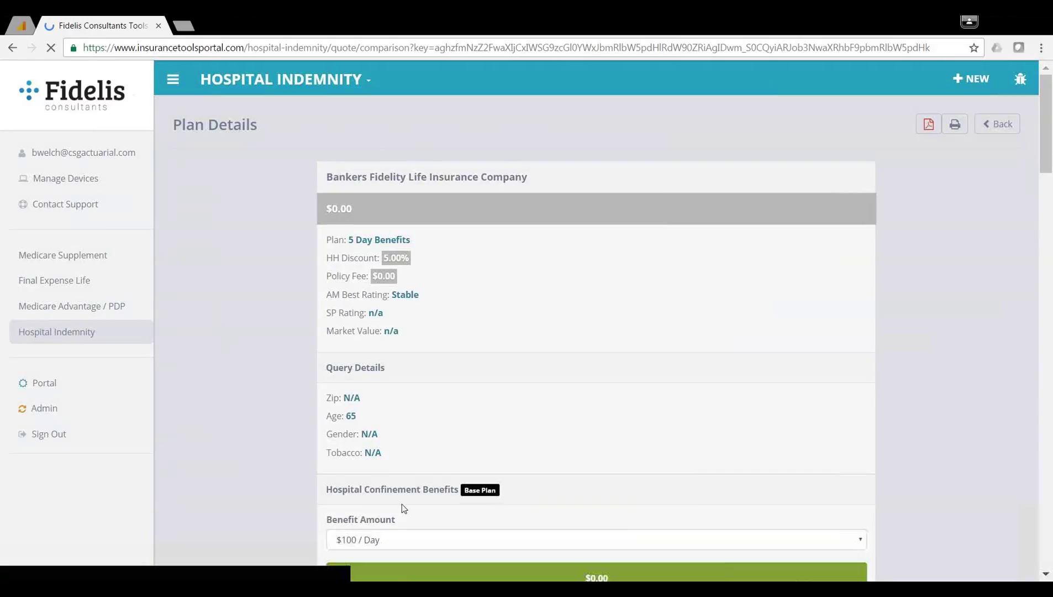
scroll(418, 525, "down", 1)
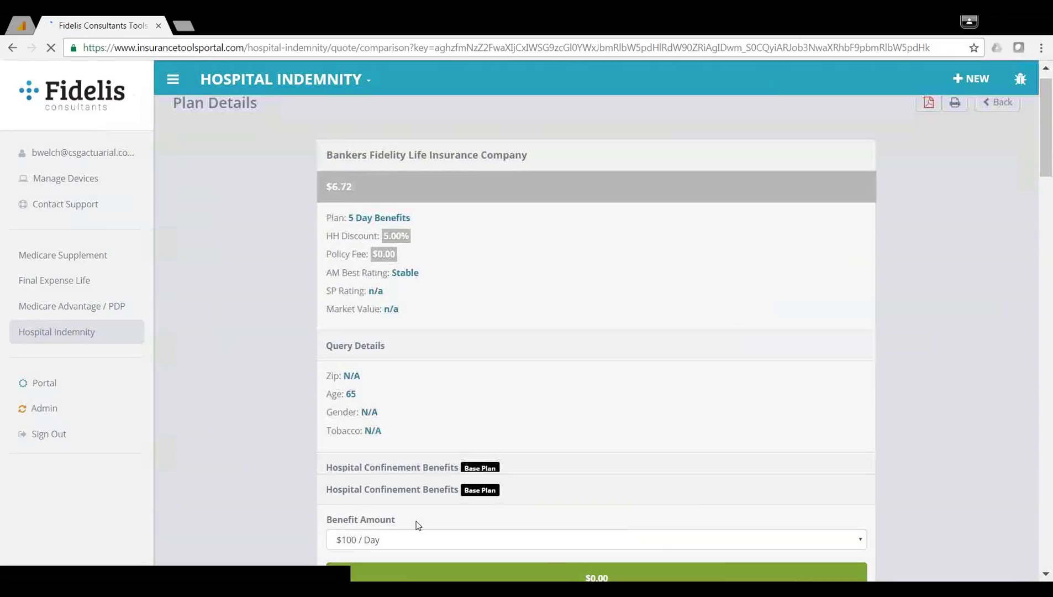
scroll(489, 334, "down", 3)
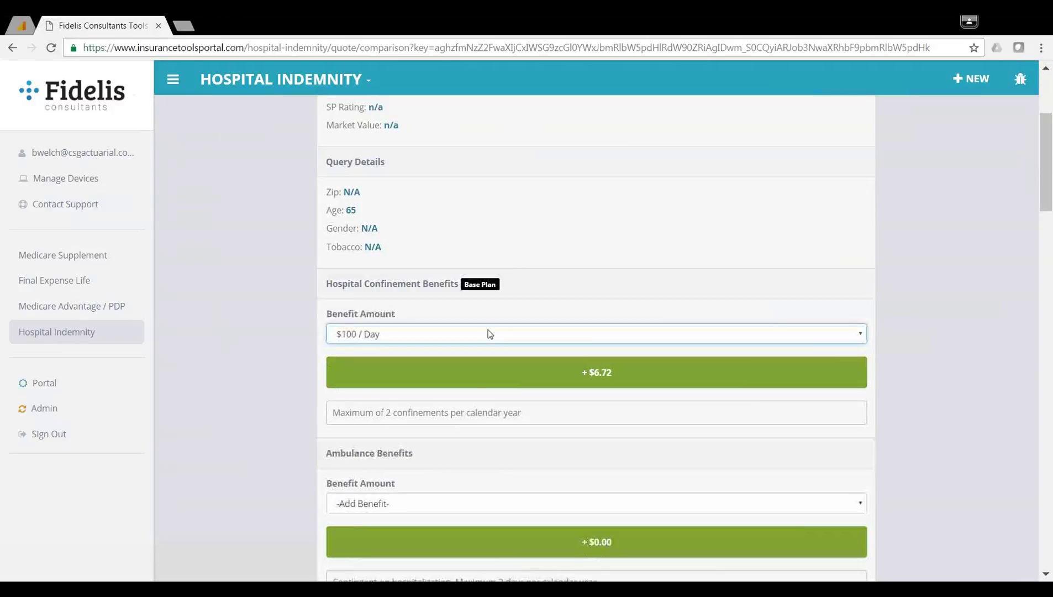
scroll(484, 383, "down", 2)
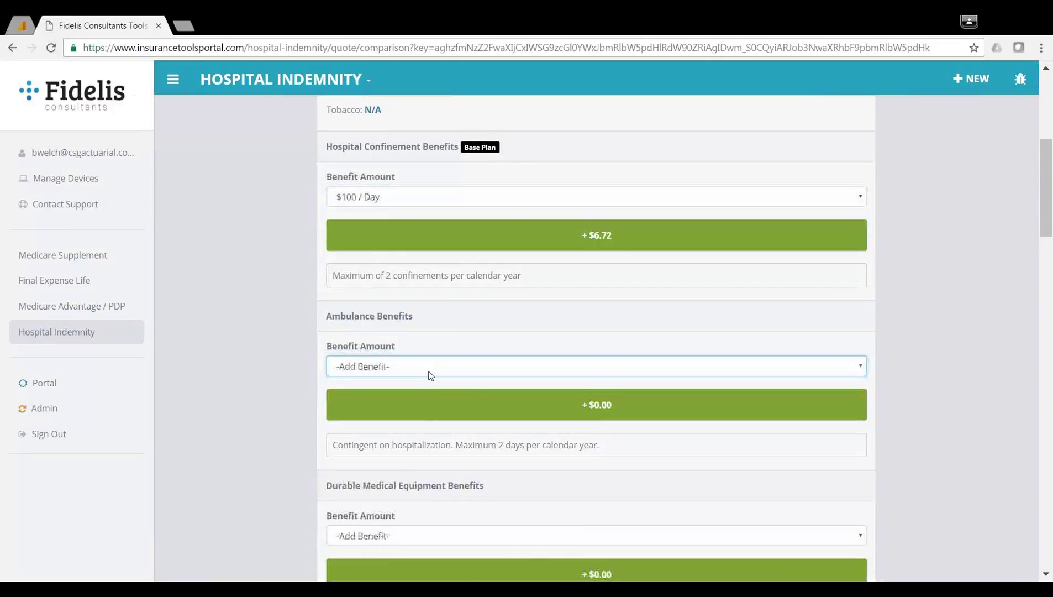
scroll(496, 370, "down", 2)
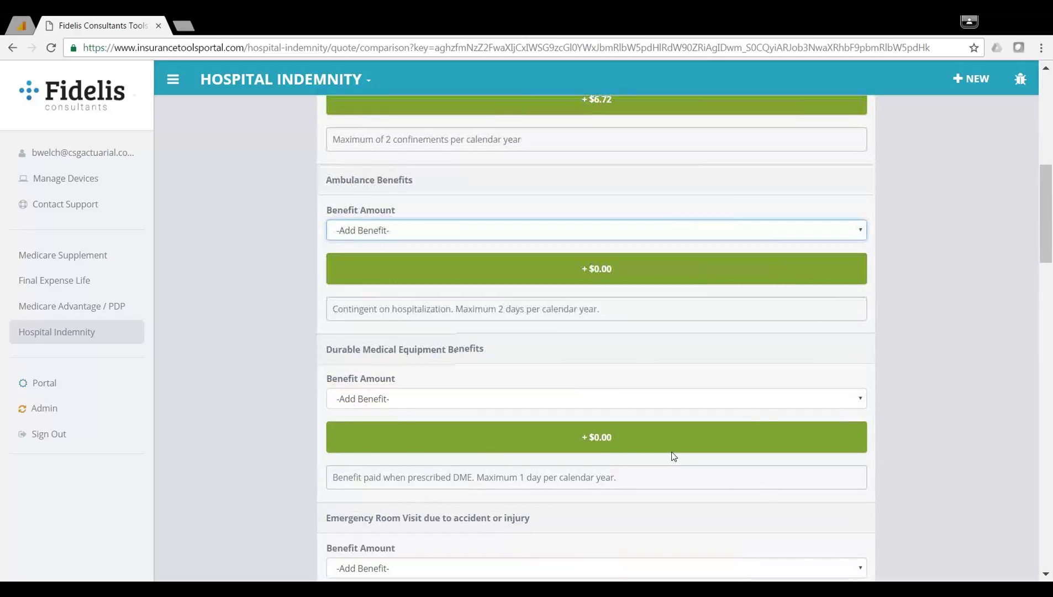
scroll(437, 257, "up", 8)
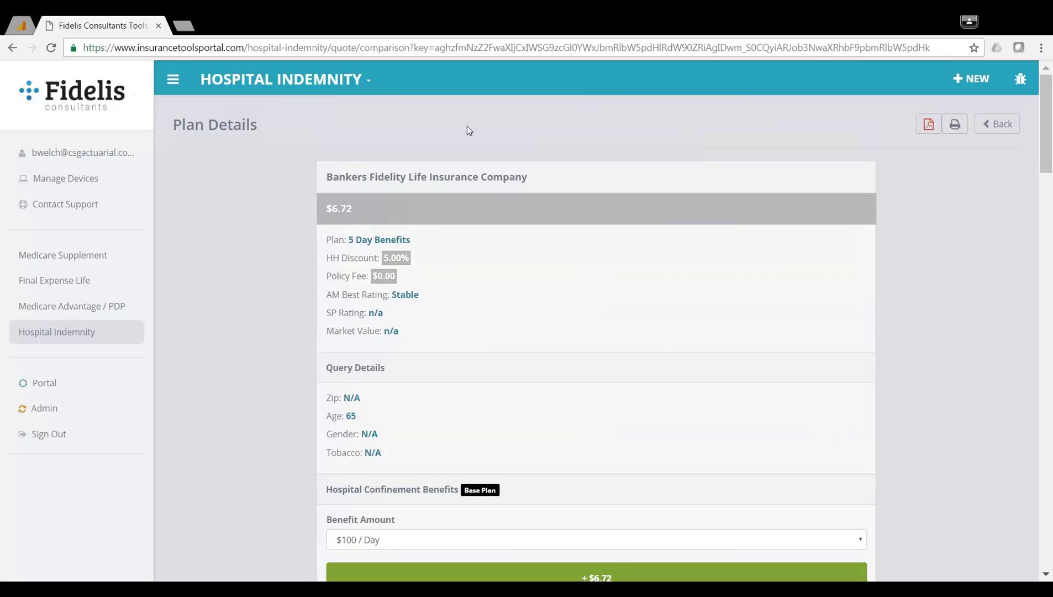
Switch from Hospital Indemnity to the Dashboard via the page title dropdown.
left_click(281, 80)
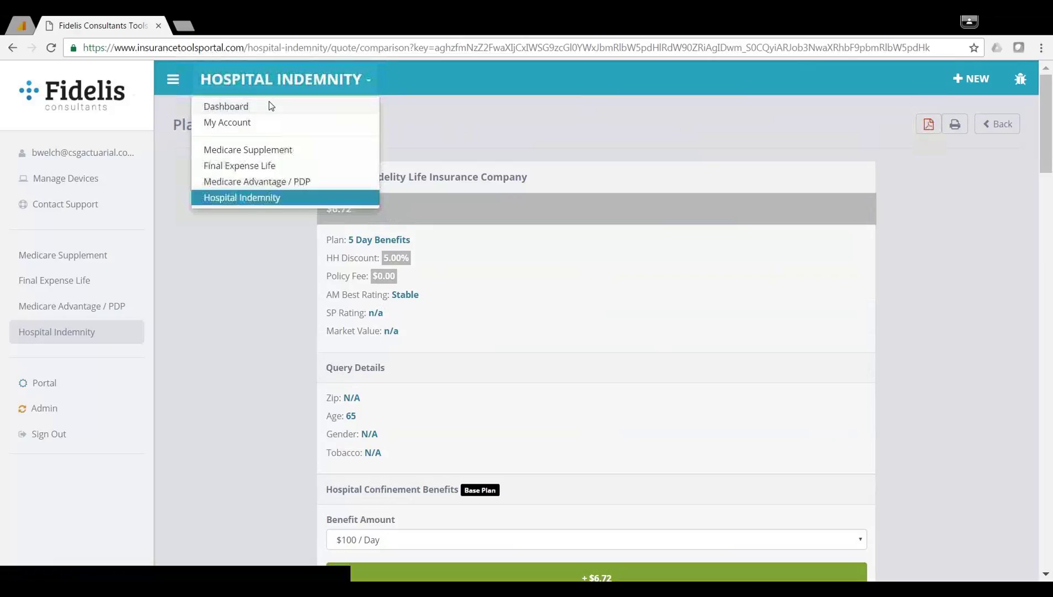
left_click(271, 106)
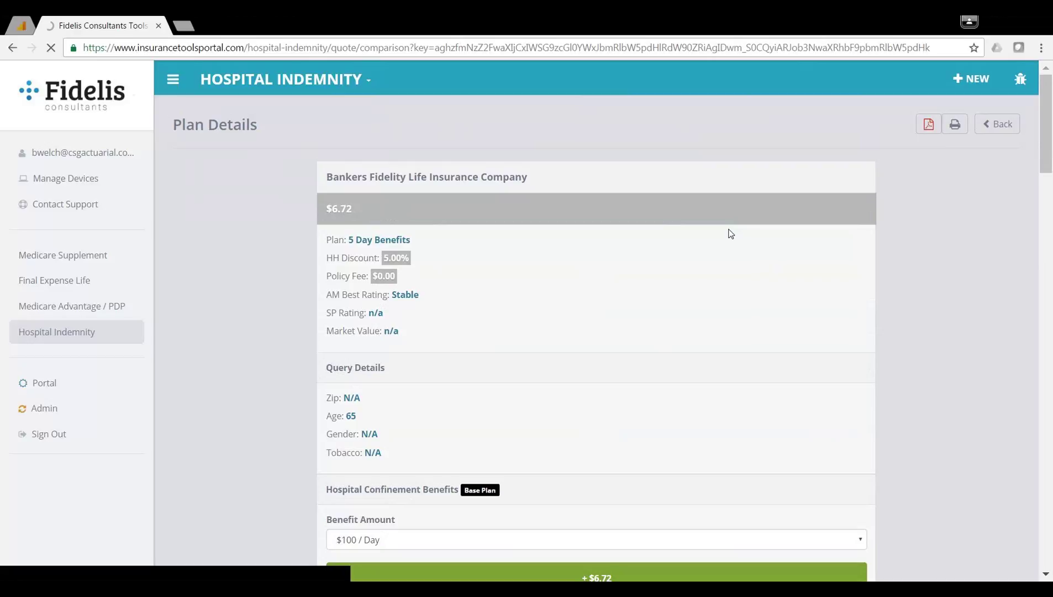